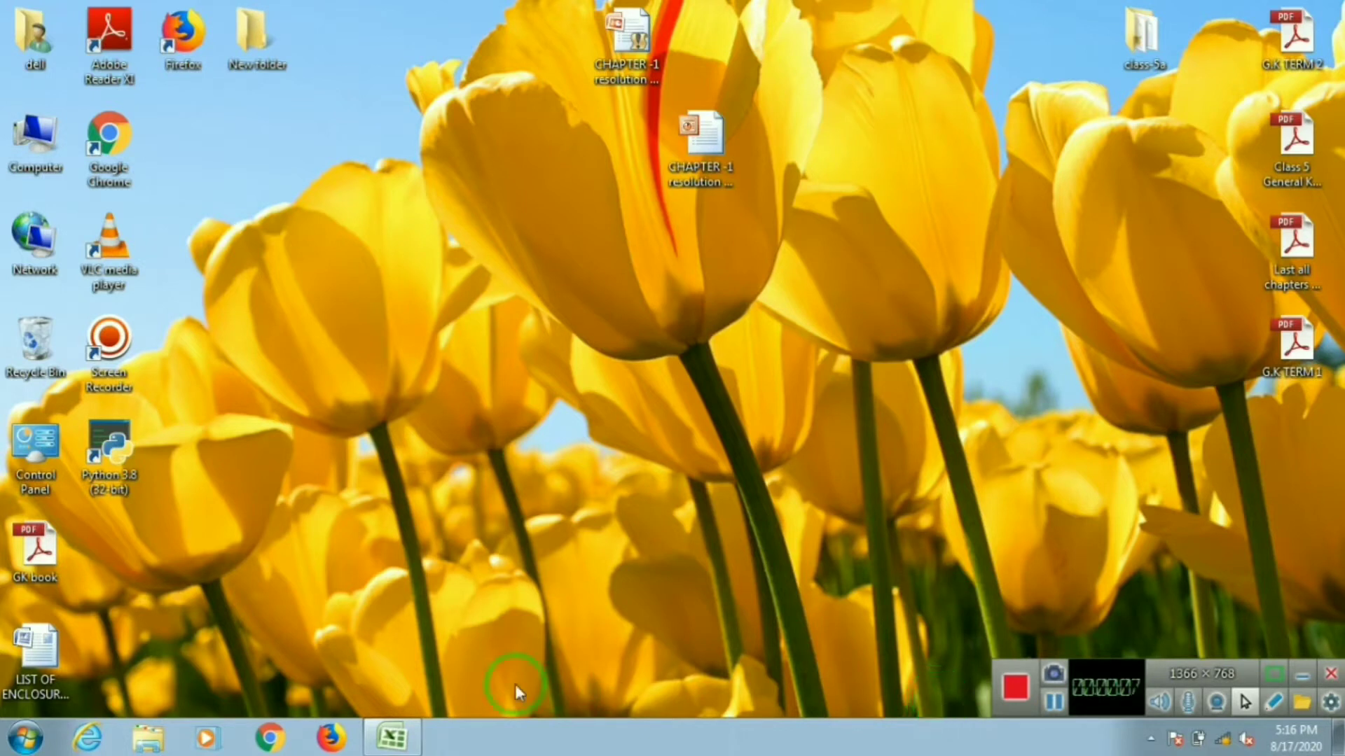
Step: Launch Microsoft Office Excel 2007 from the Start menu search and maximize its window
click(25, 742)
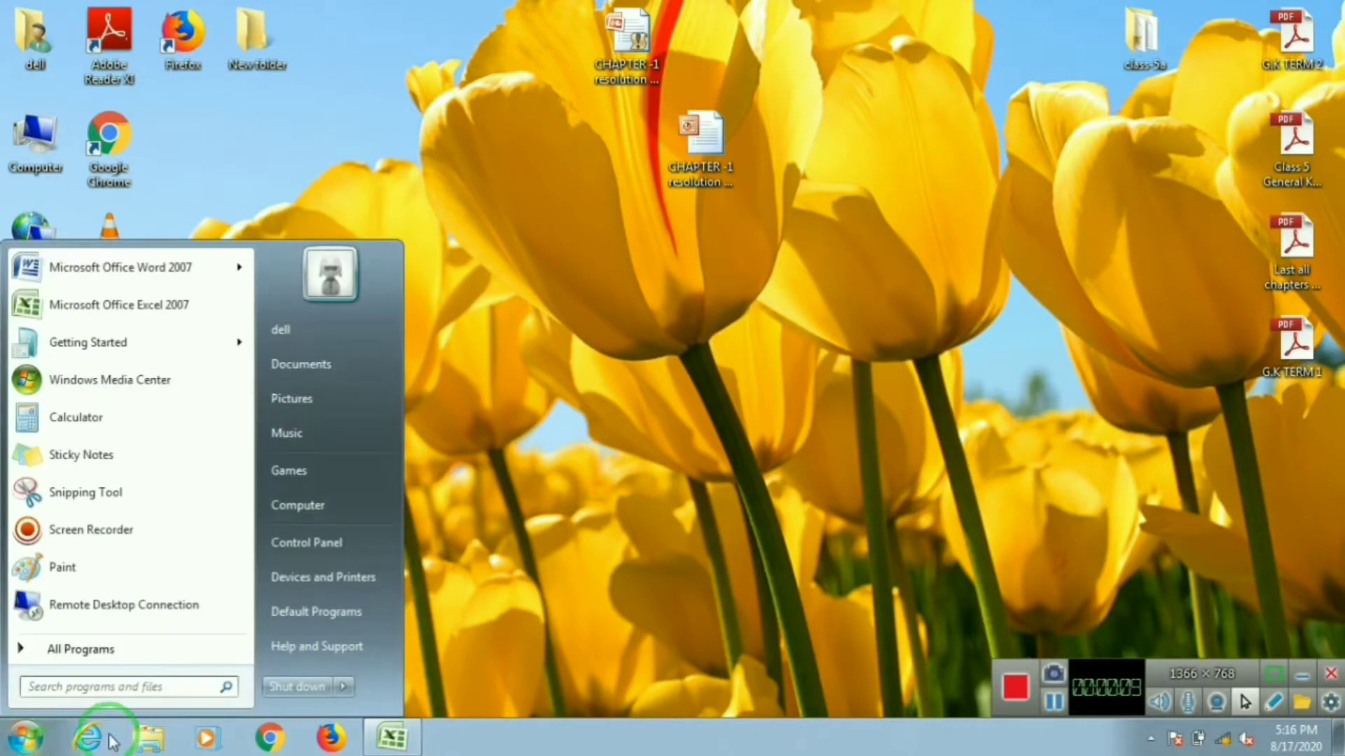
click(166, 688)
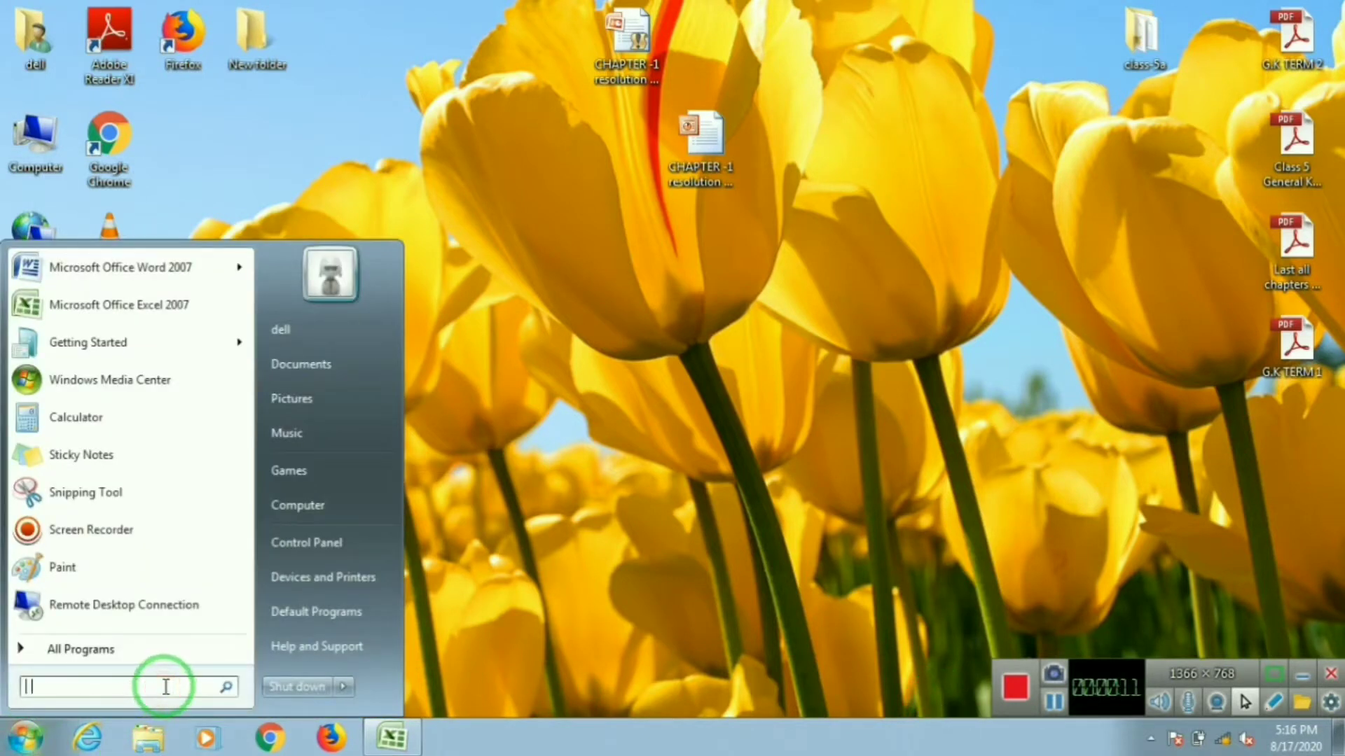
text(excel)
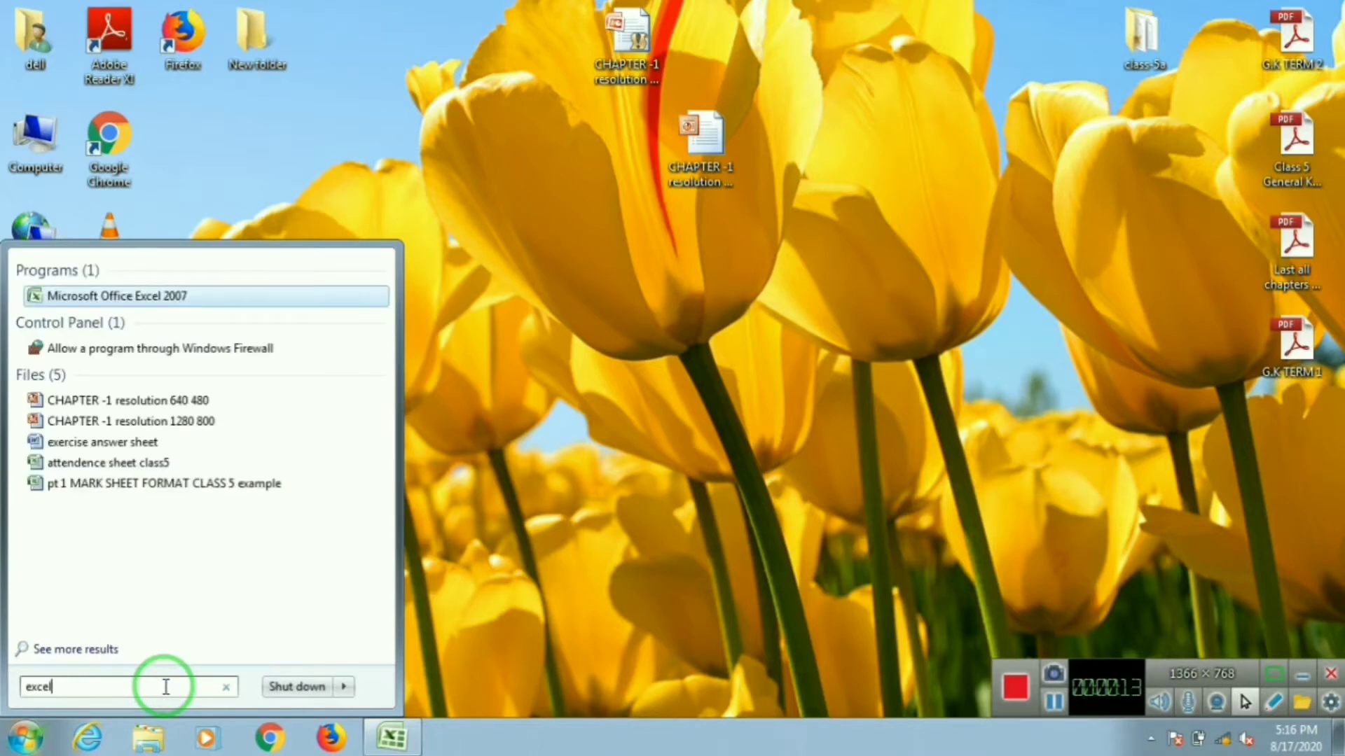
click(186, 295)
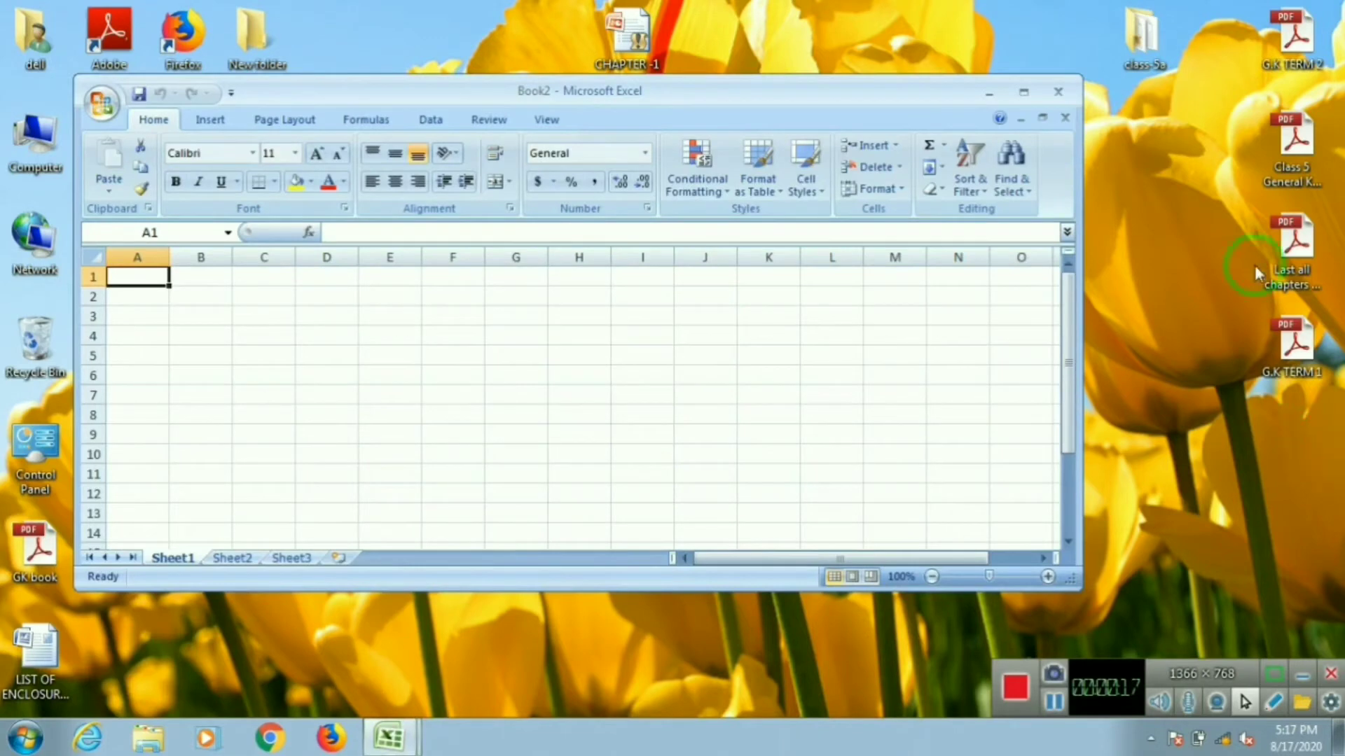
click(1025, 91)
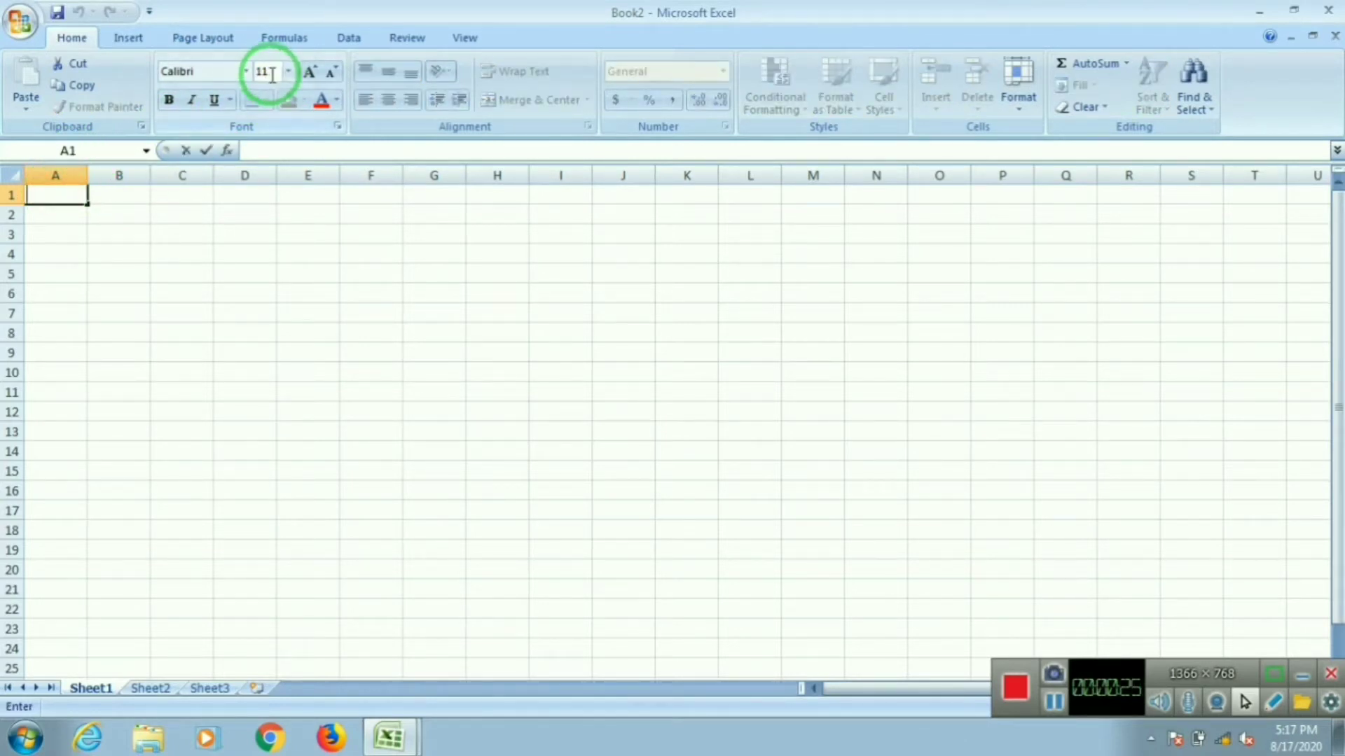
Step: Set cell A1's font size to 20 and enter the heading Month in it
click(289, 71)
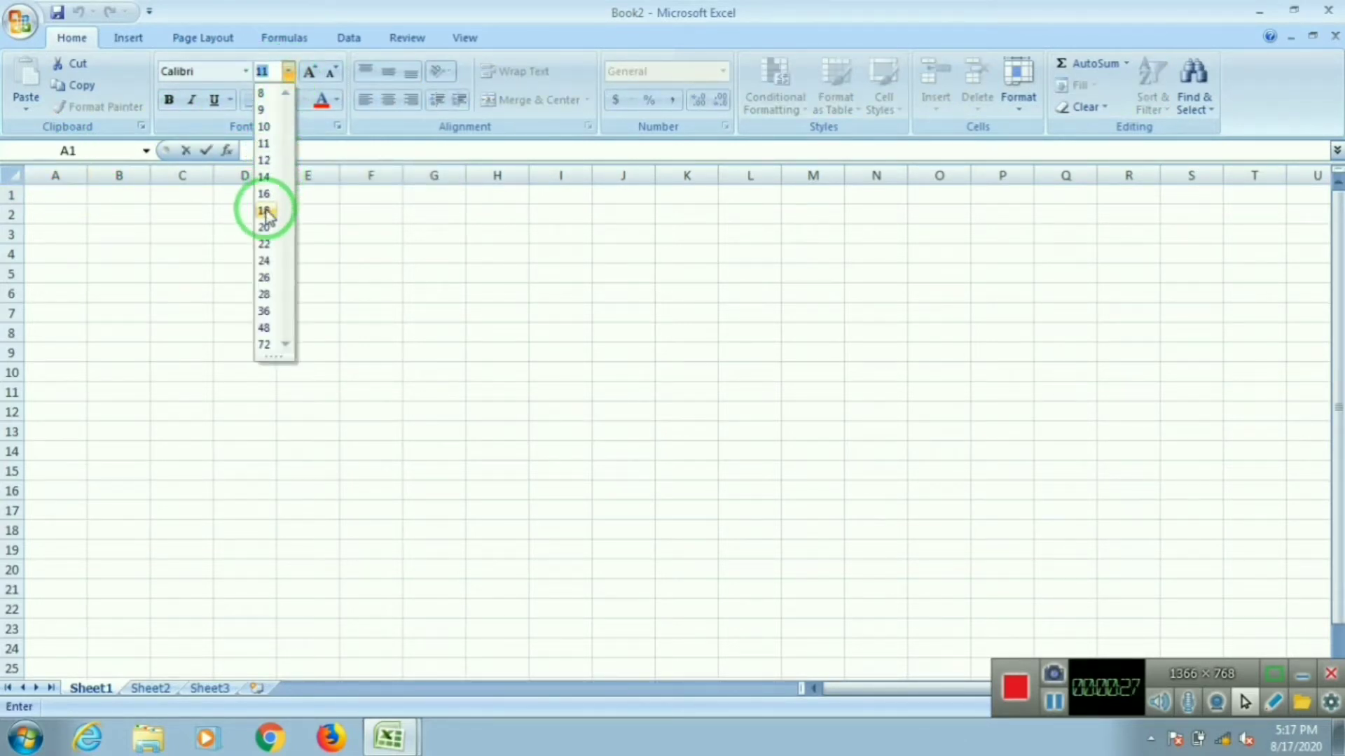
click(264, 225)
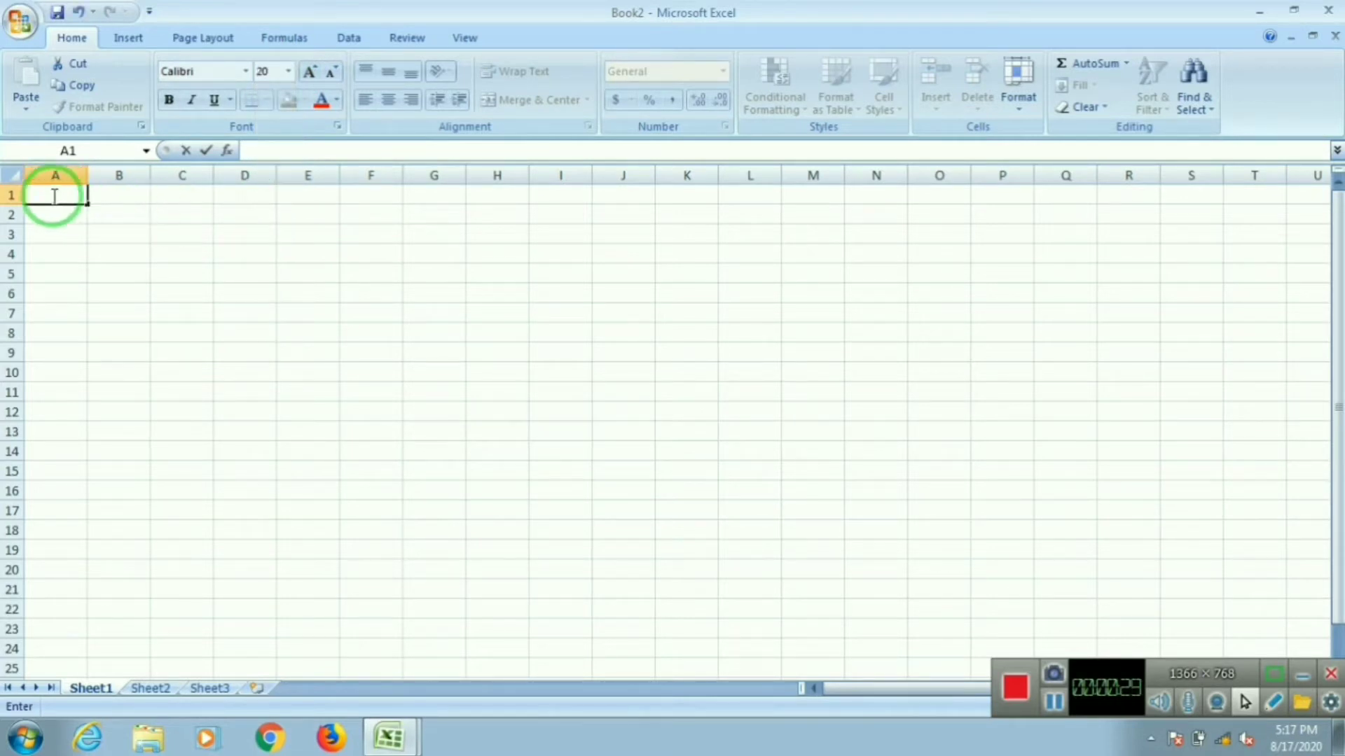
click(56, 196)
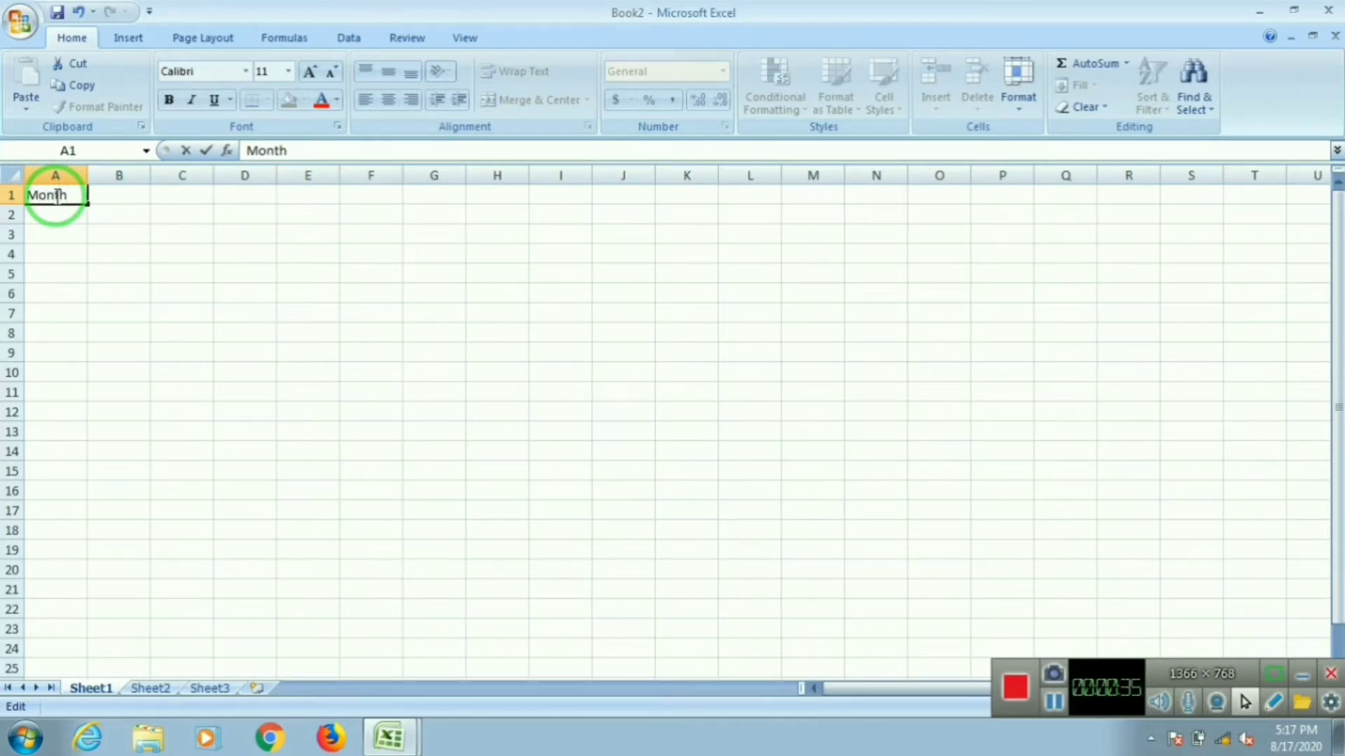
Step: Enter the heading No.Of Units Sold in cell B1
click(119, 195)
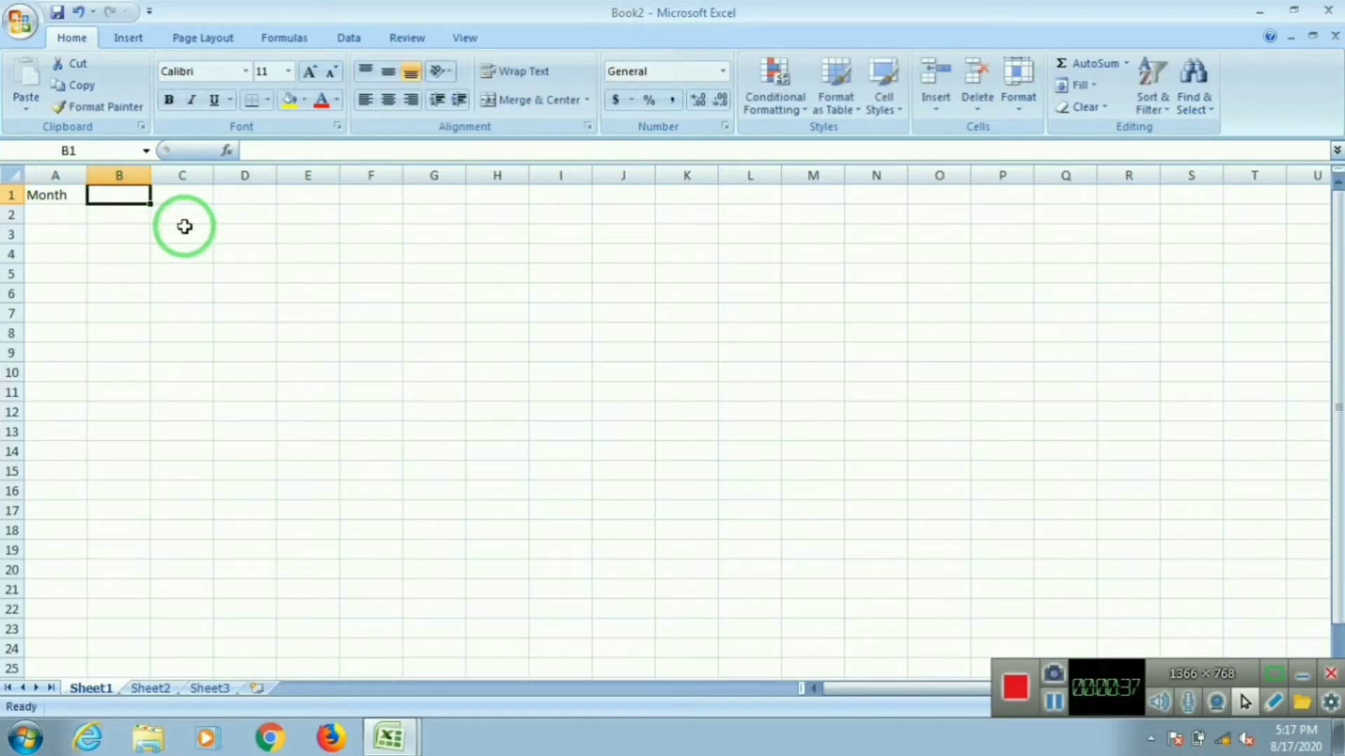
text(No.Of Units Sold)
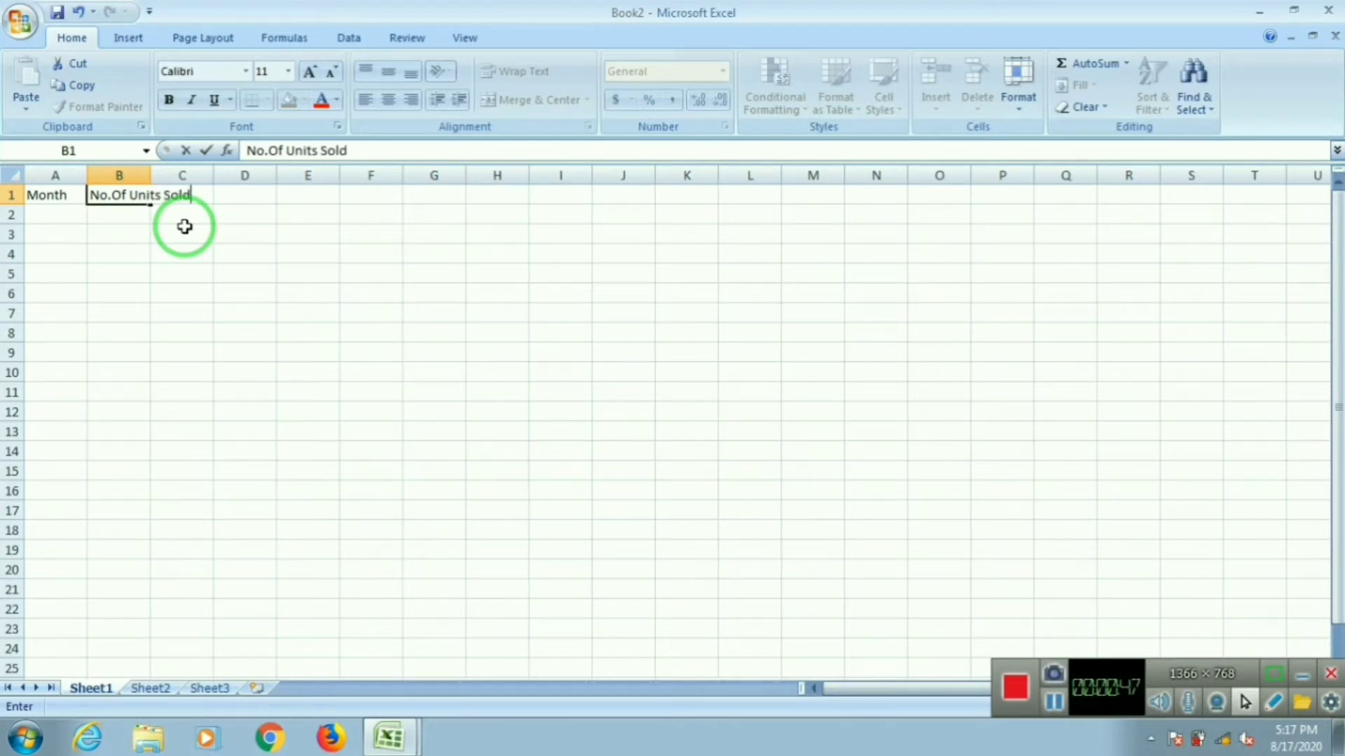
Step: Enlarge the Month heading in A1 to font size 20
click(80, 195)
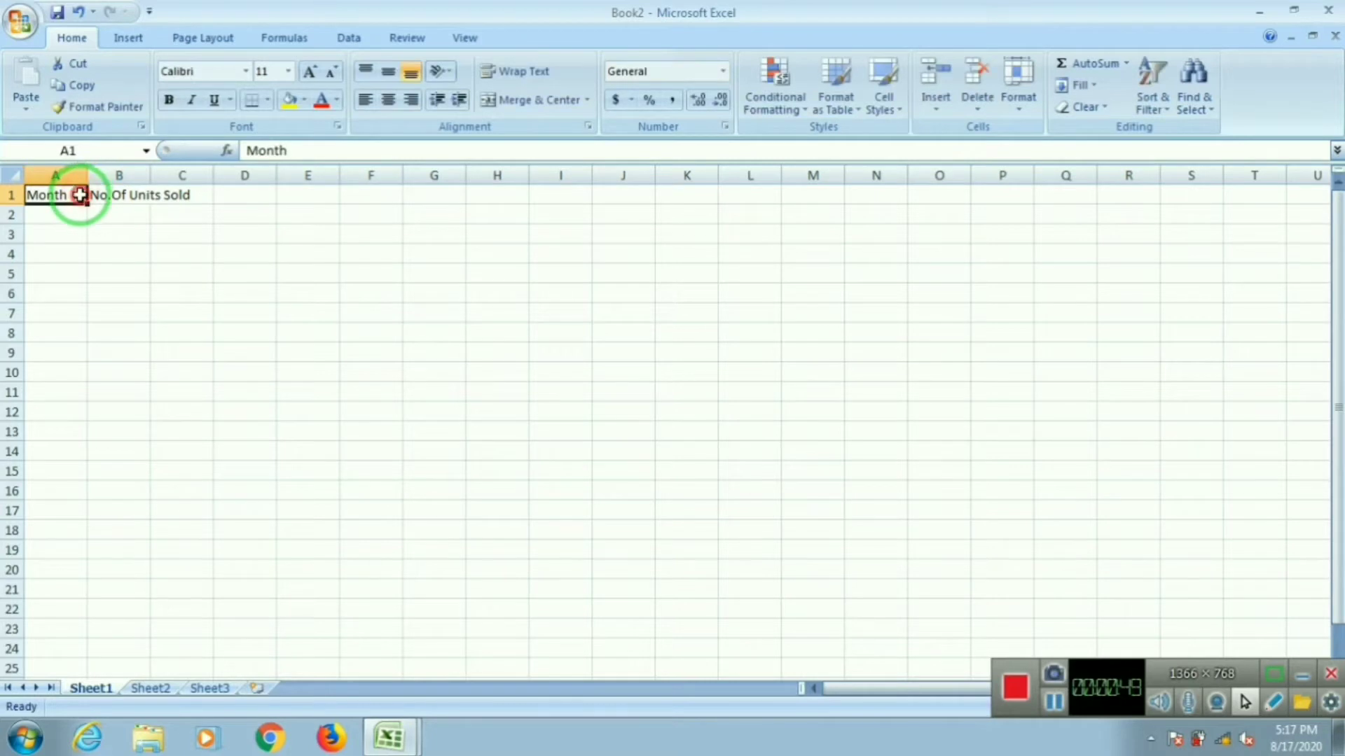
double_click(79, 196)
double_click(45, 195)
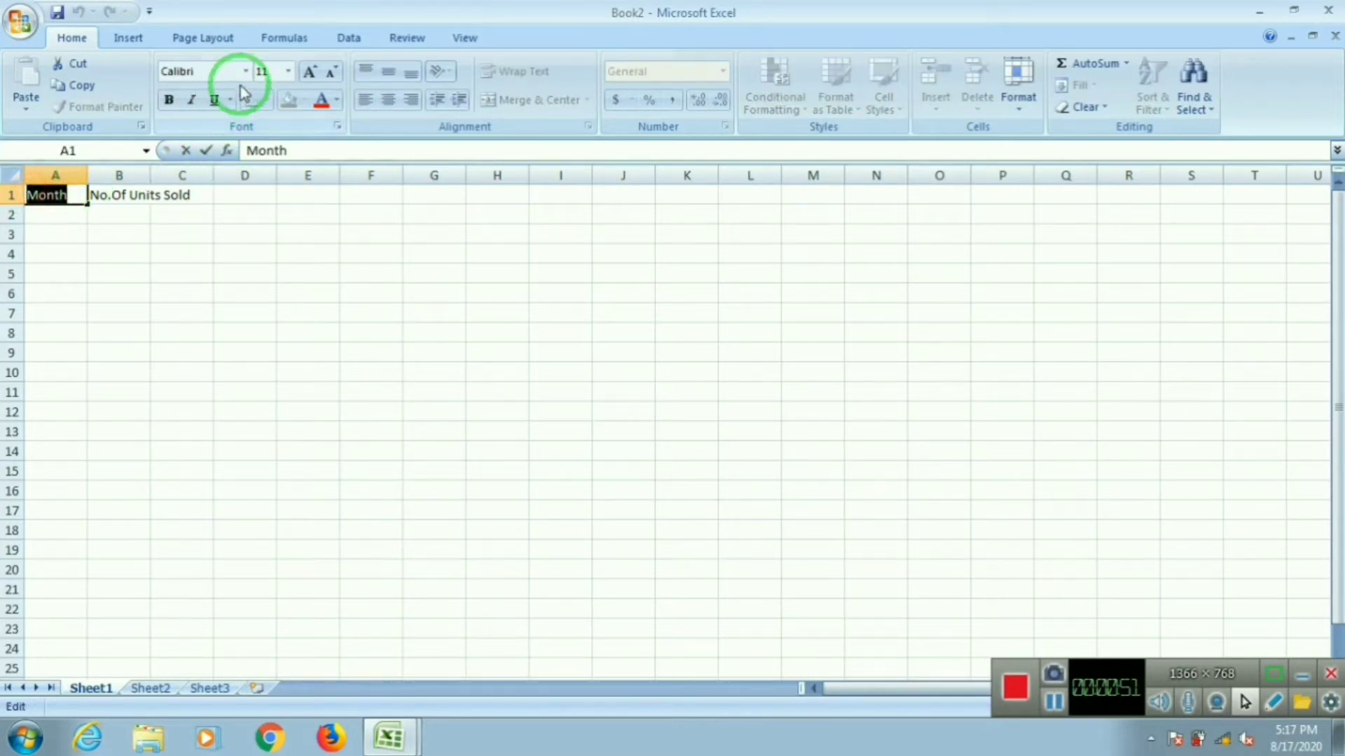
click(288, 71)
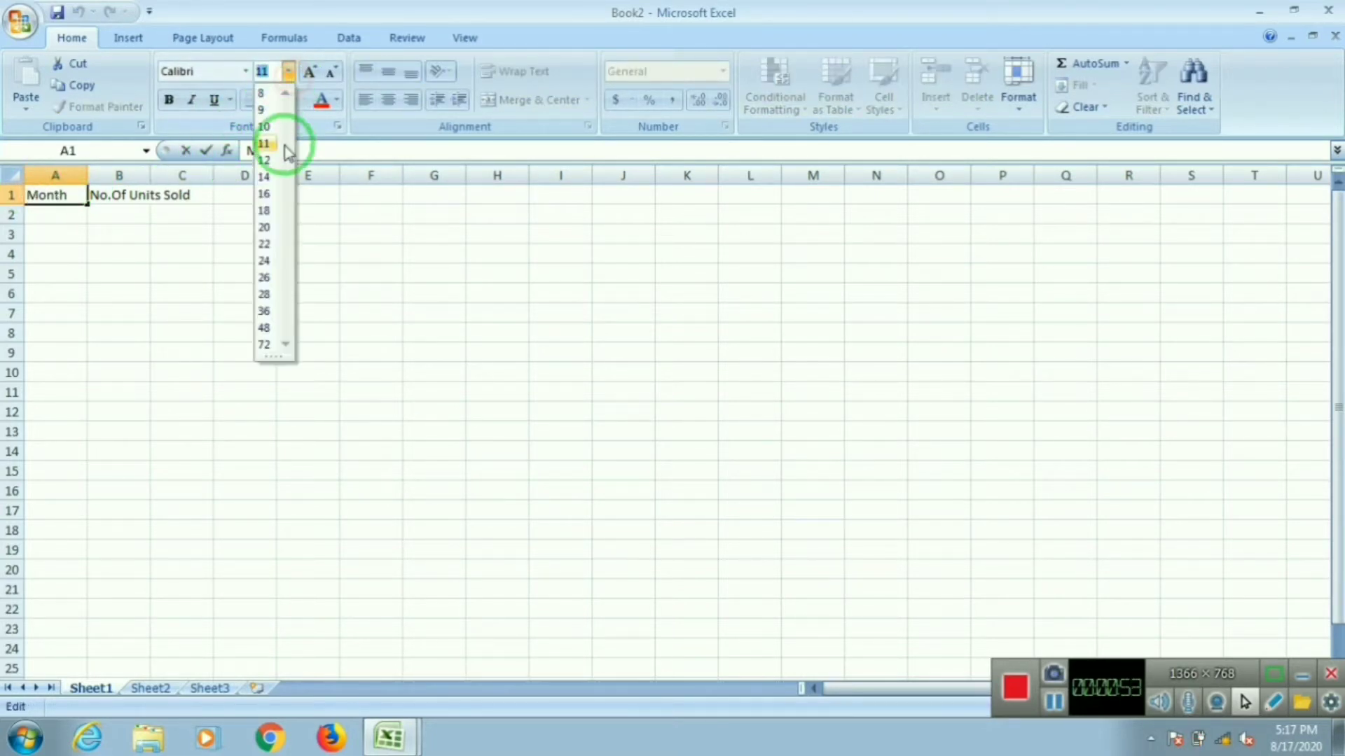
click(266, 230)
Step: Set the font size of B1:C1 to 18
click(199, 200)
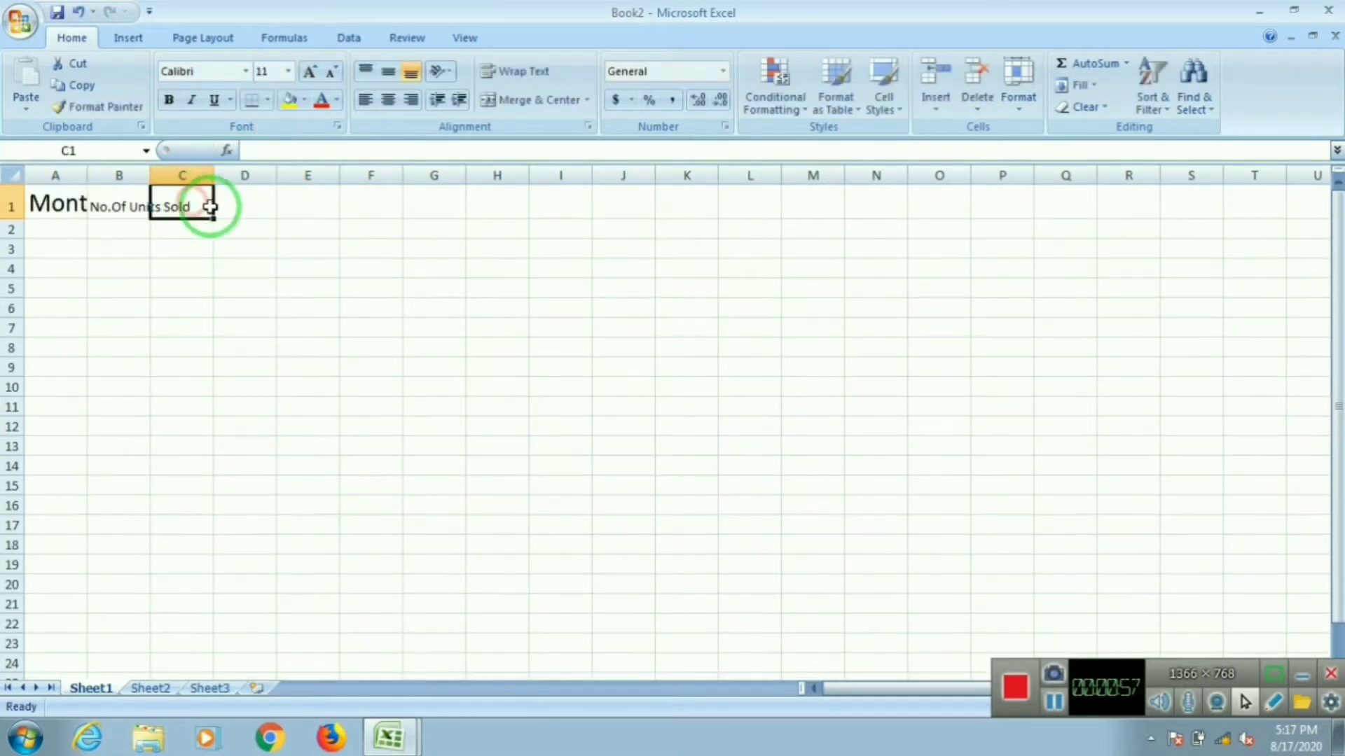
drag(94, 203, 185, 204)
click(287, 71)
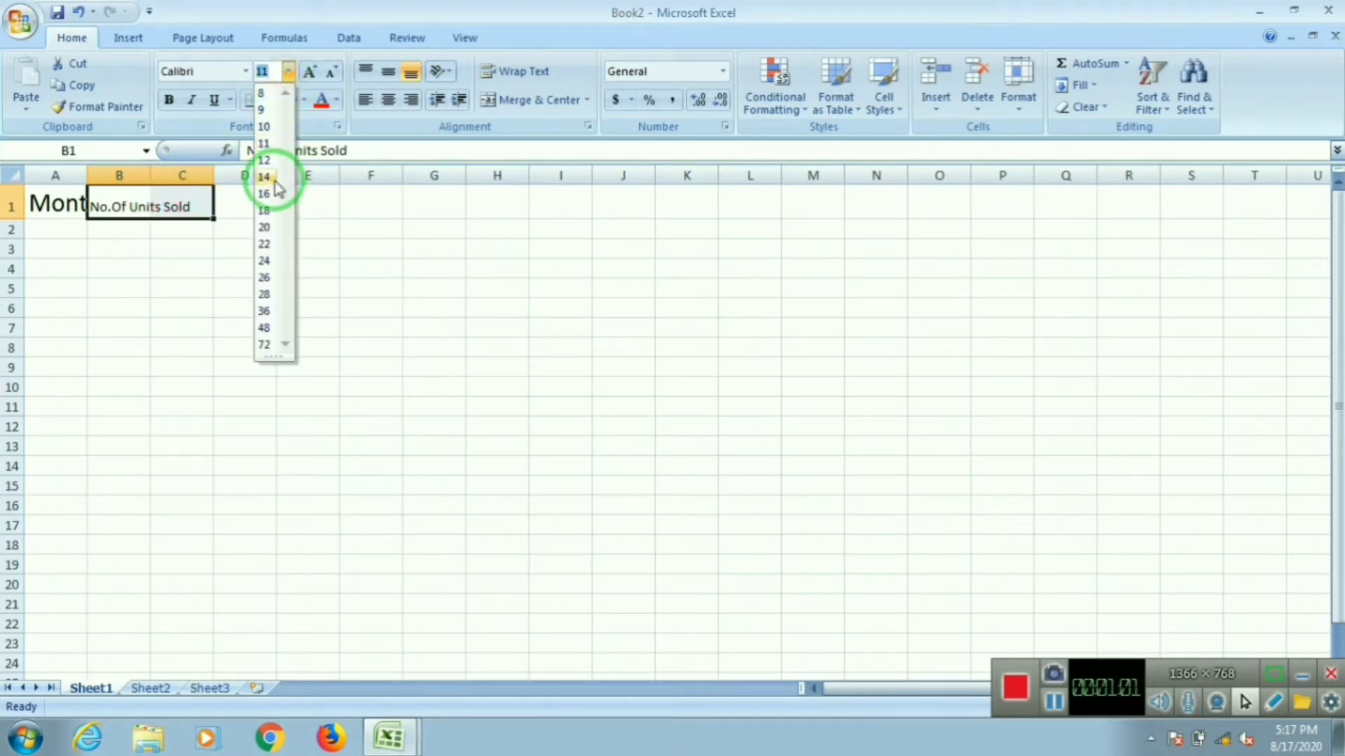
click(259, 205)
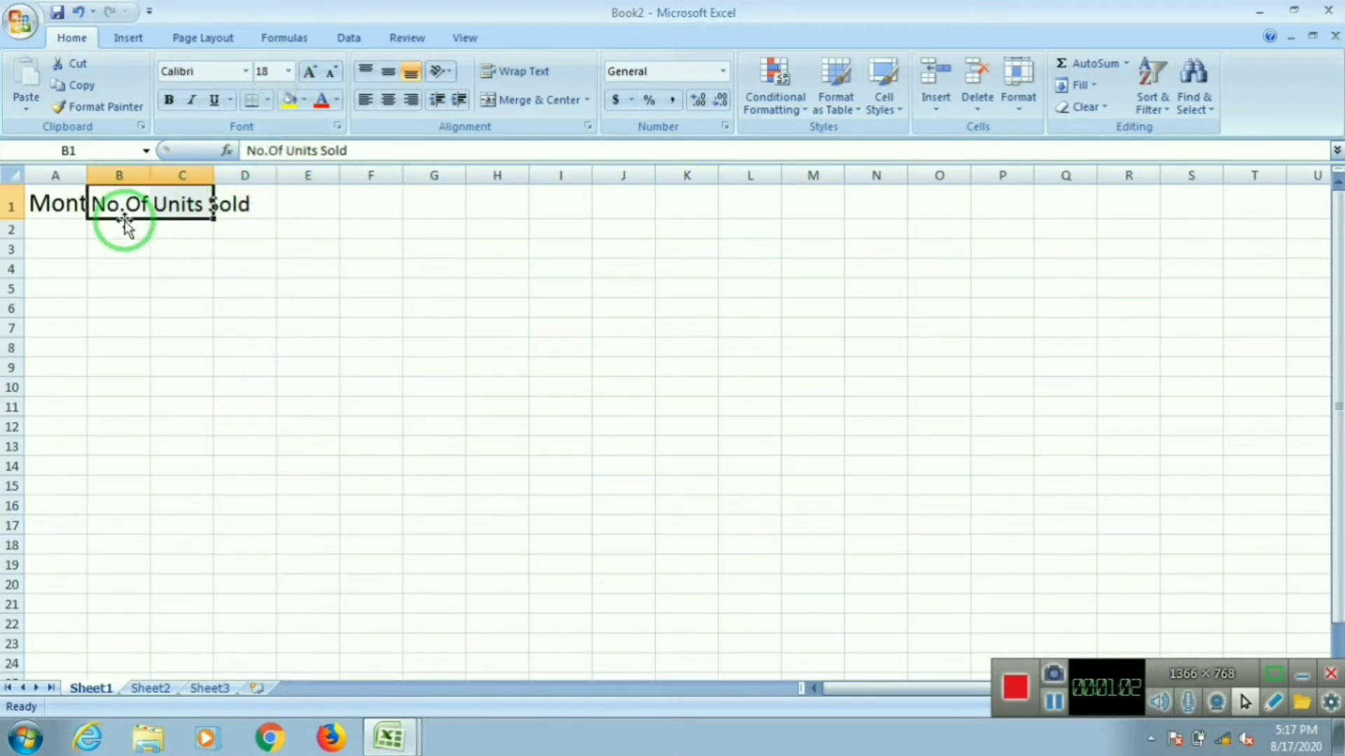
Step: Fill cells A1 and B1 with light theme colours
click(56, 204)
click(305, 106)
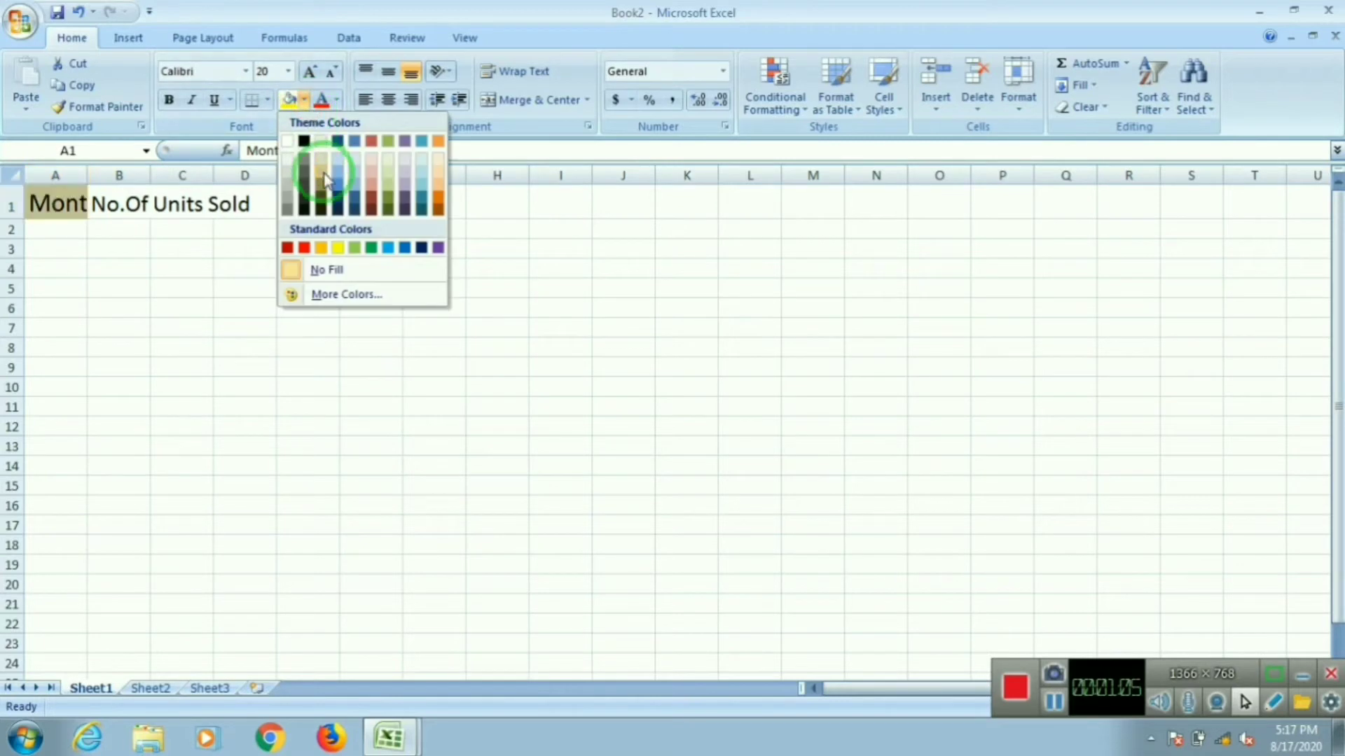
click(350, 172)
click(105, 204)
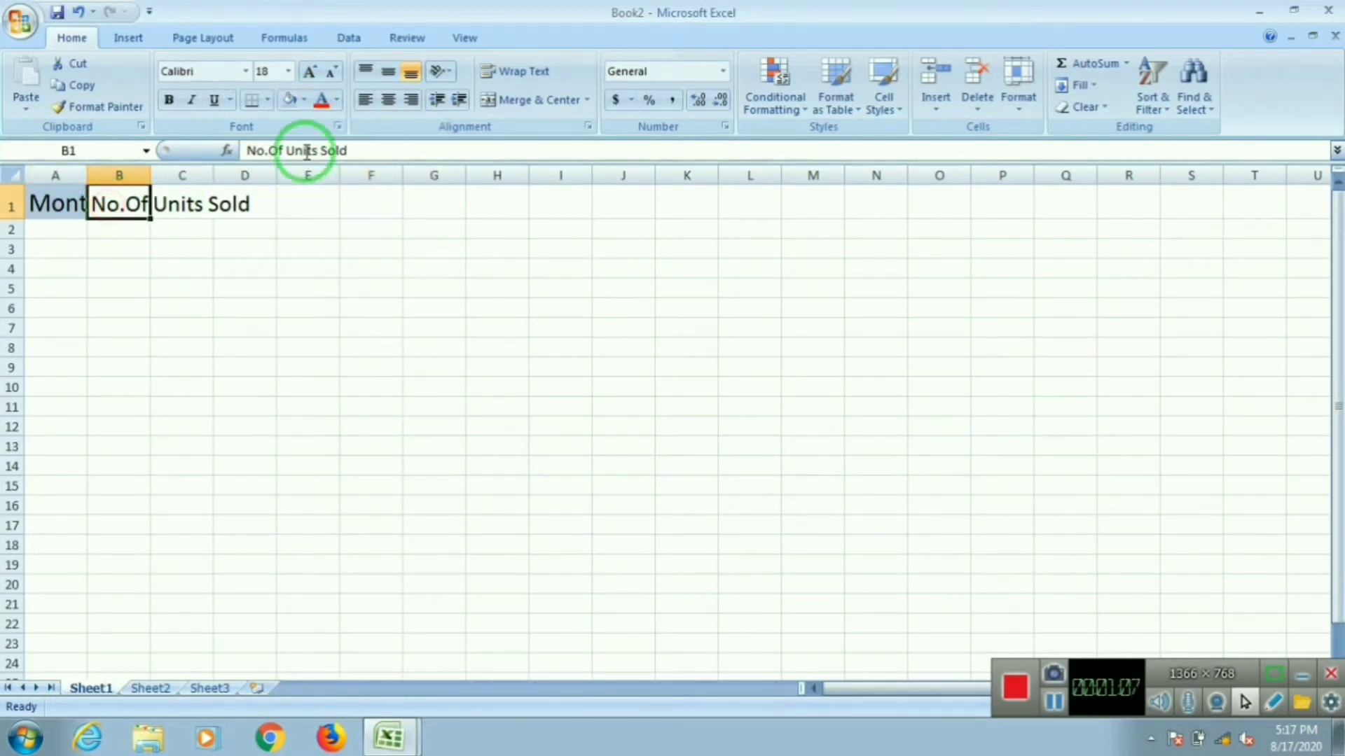
click(304, 99)
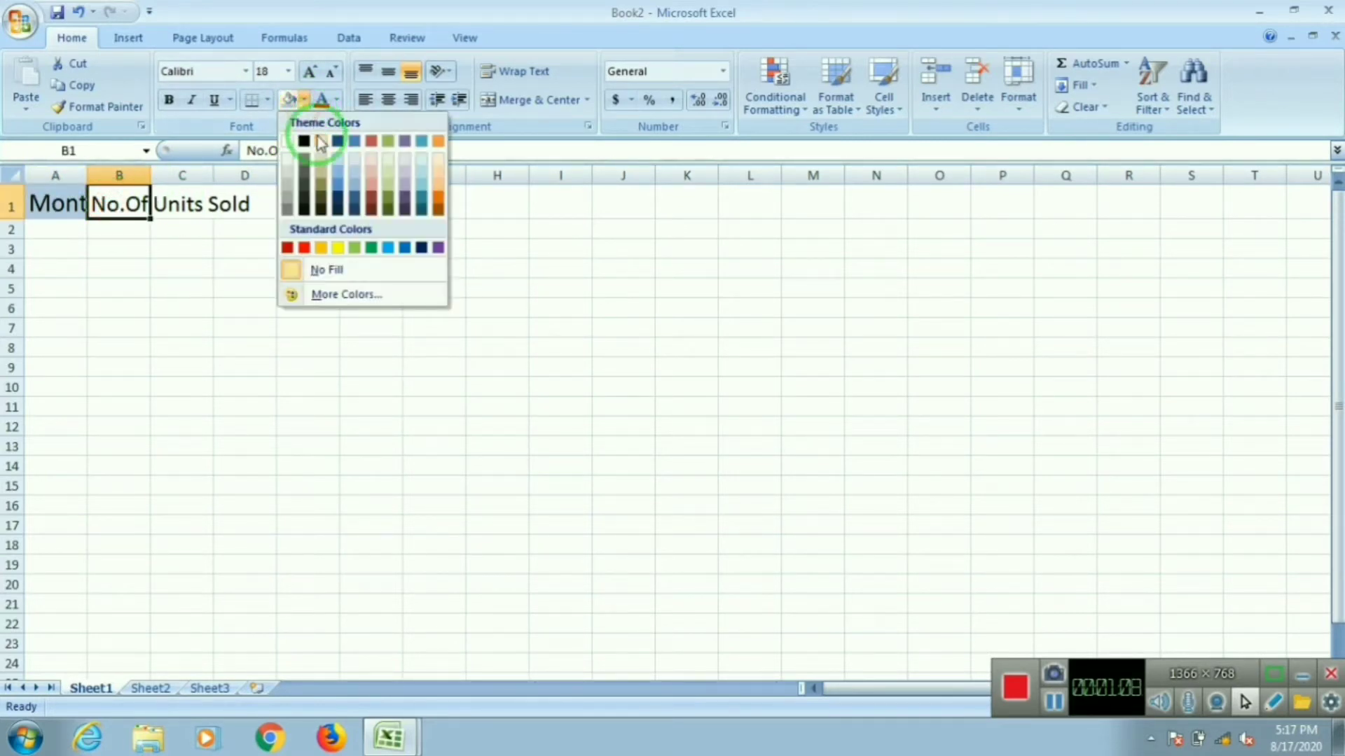
click(348, 174)
Step: Undo the recent fill colours and B1 font-size change
click(187, 202)
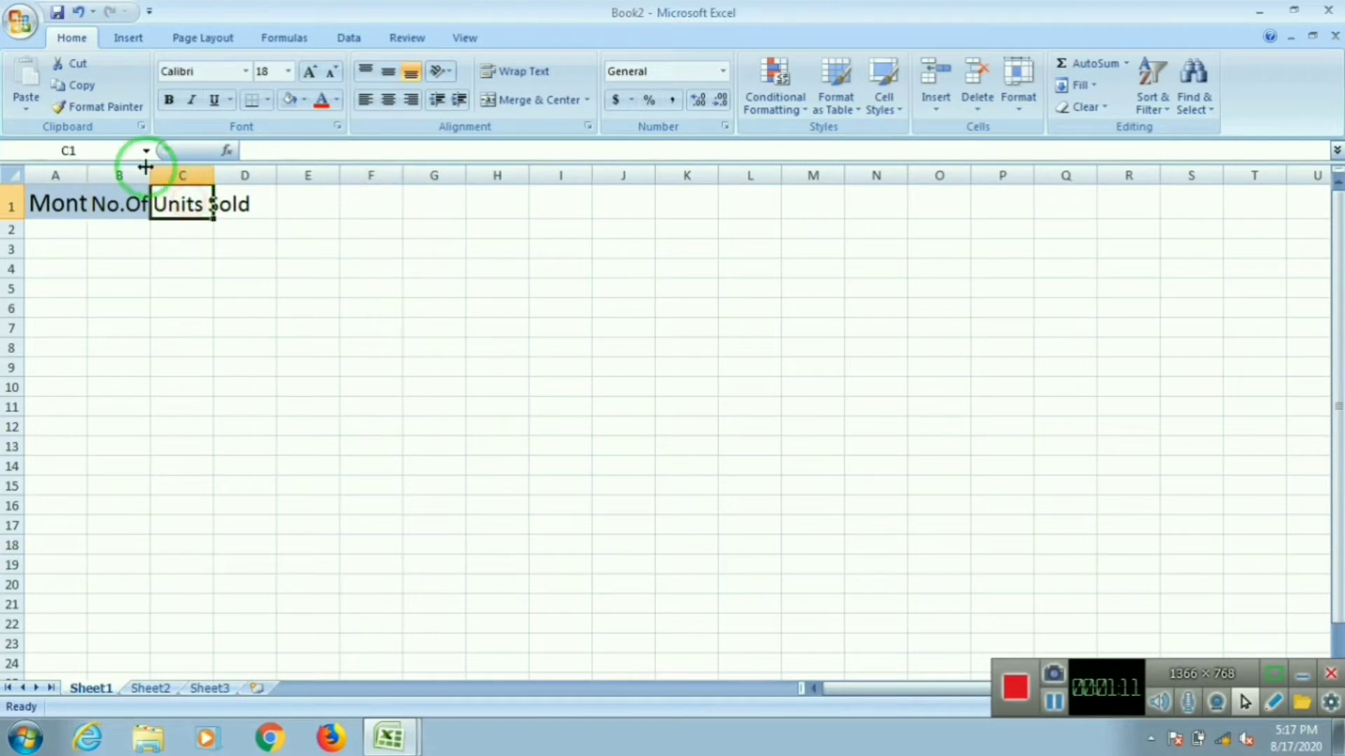
click(95, 208)
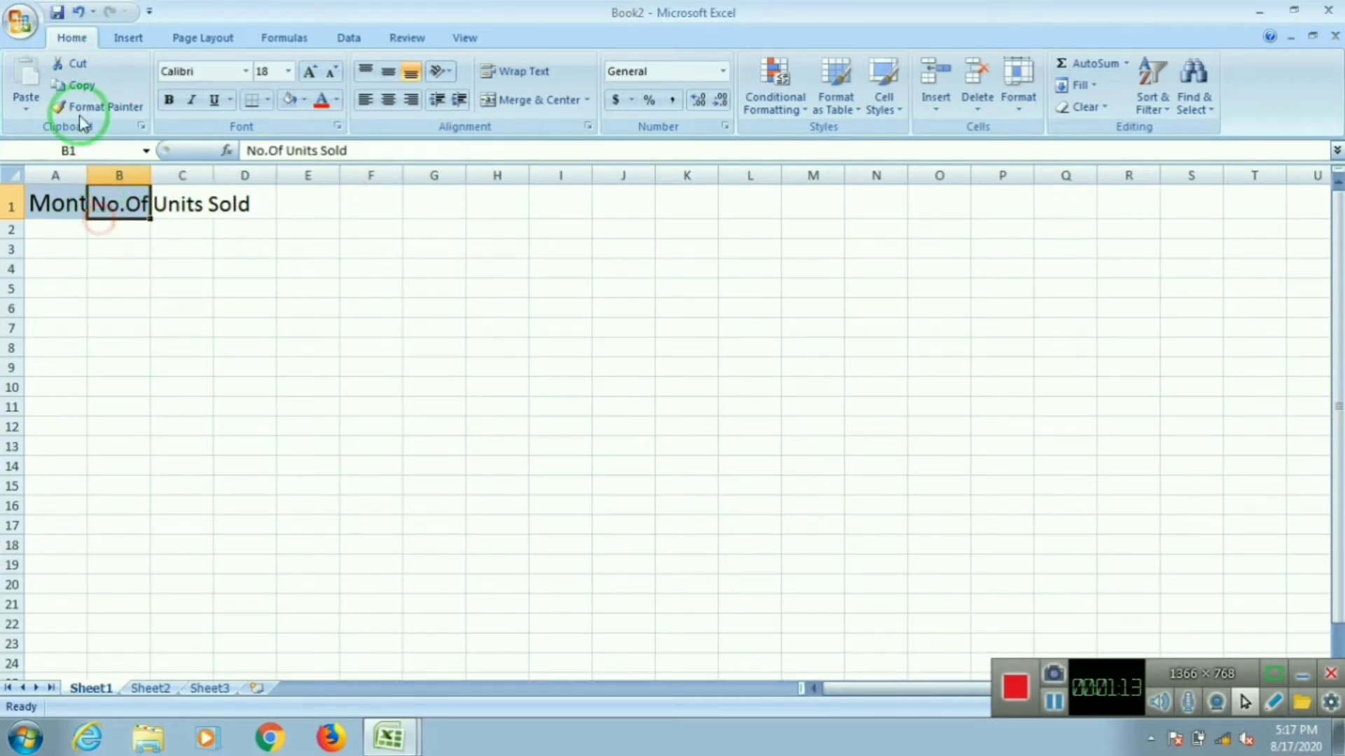
click(77, 14)
click(77, 14)
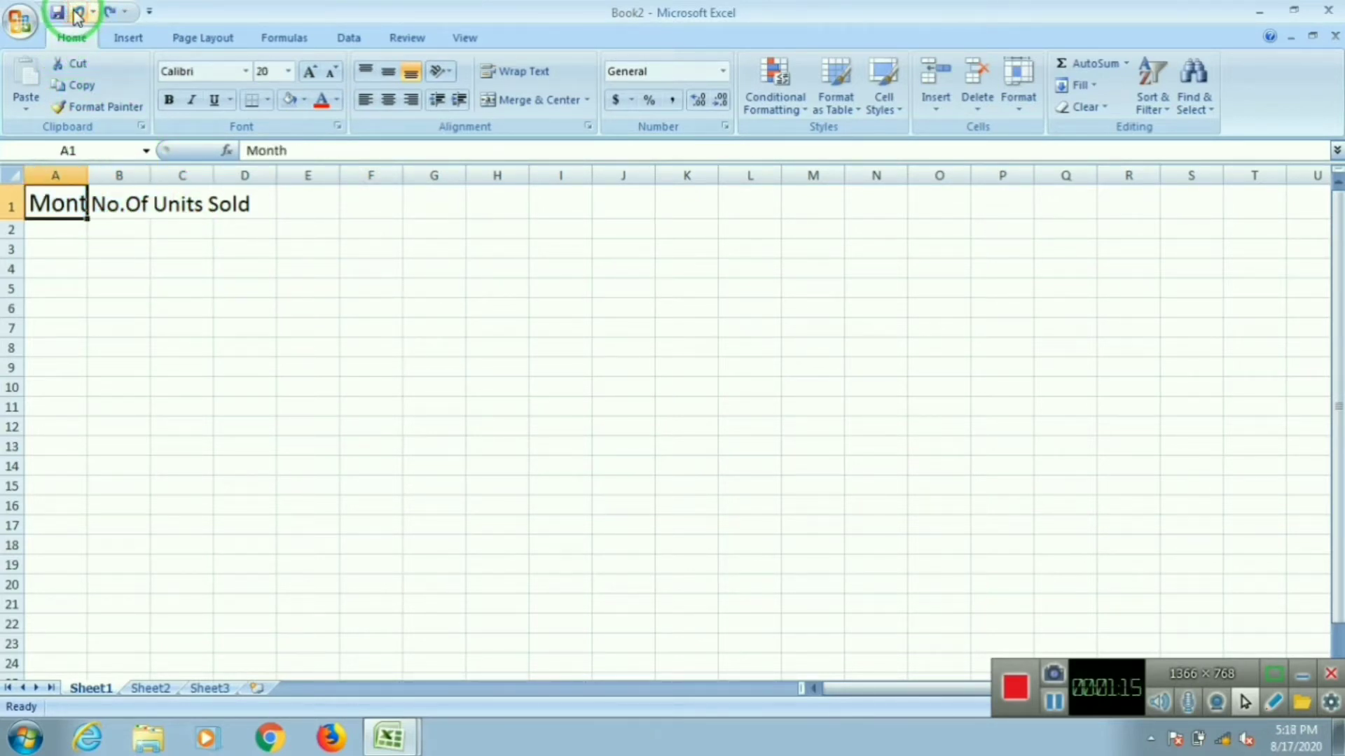
click(83, 14)
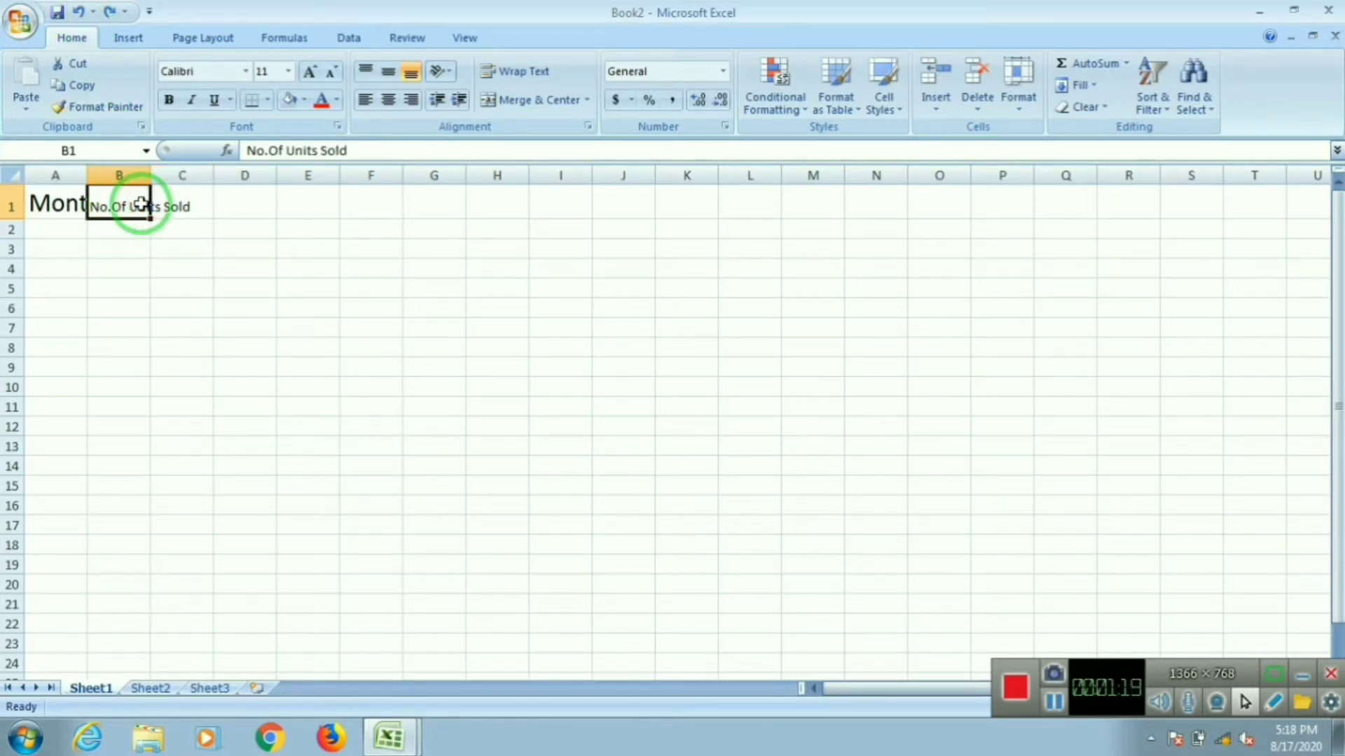
Step: Move the No.Of Units Sold heading from B1 to D1
click(153, 207)
click(112, 206)
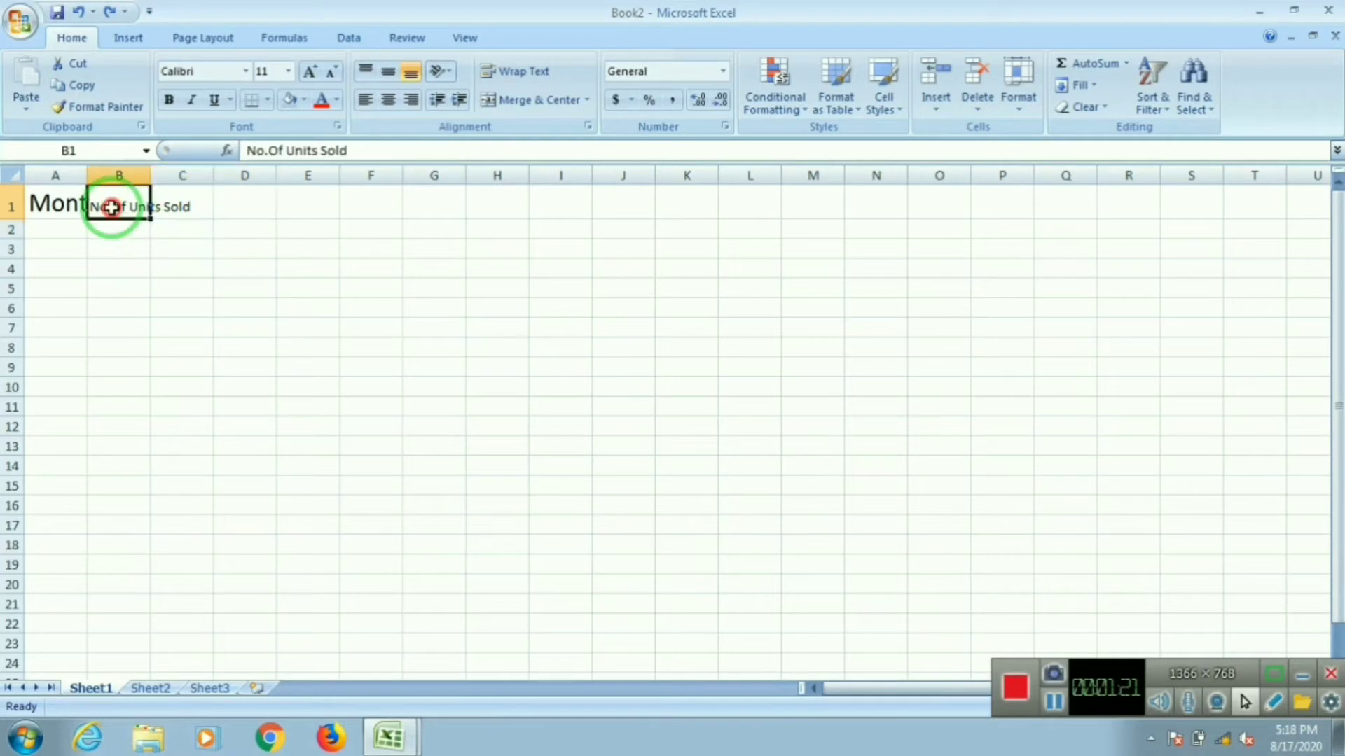
drag(152, 211, 220, 205)
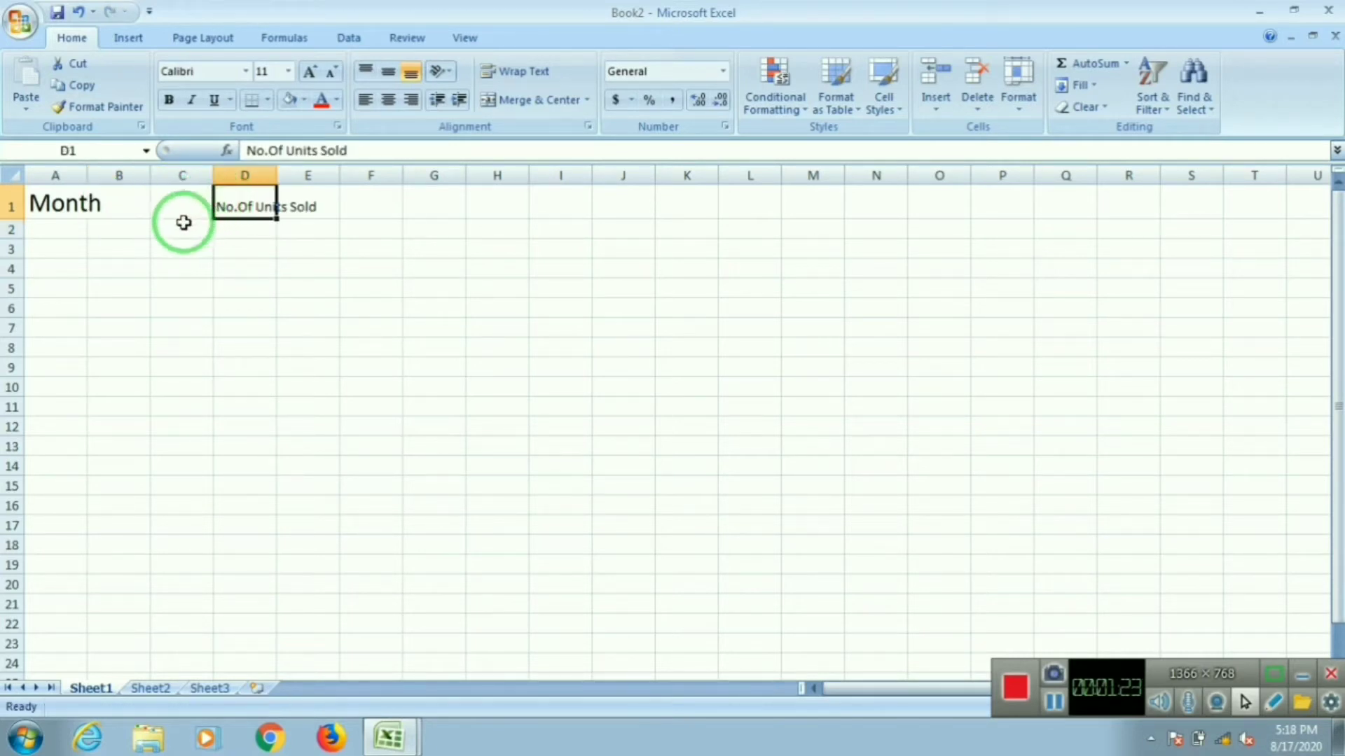
click(134, 228)
Step: Set the No.Of Units Sold heading in D1 to font size 20
click(234, 206)
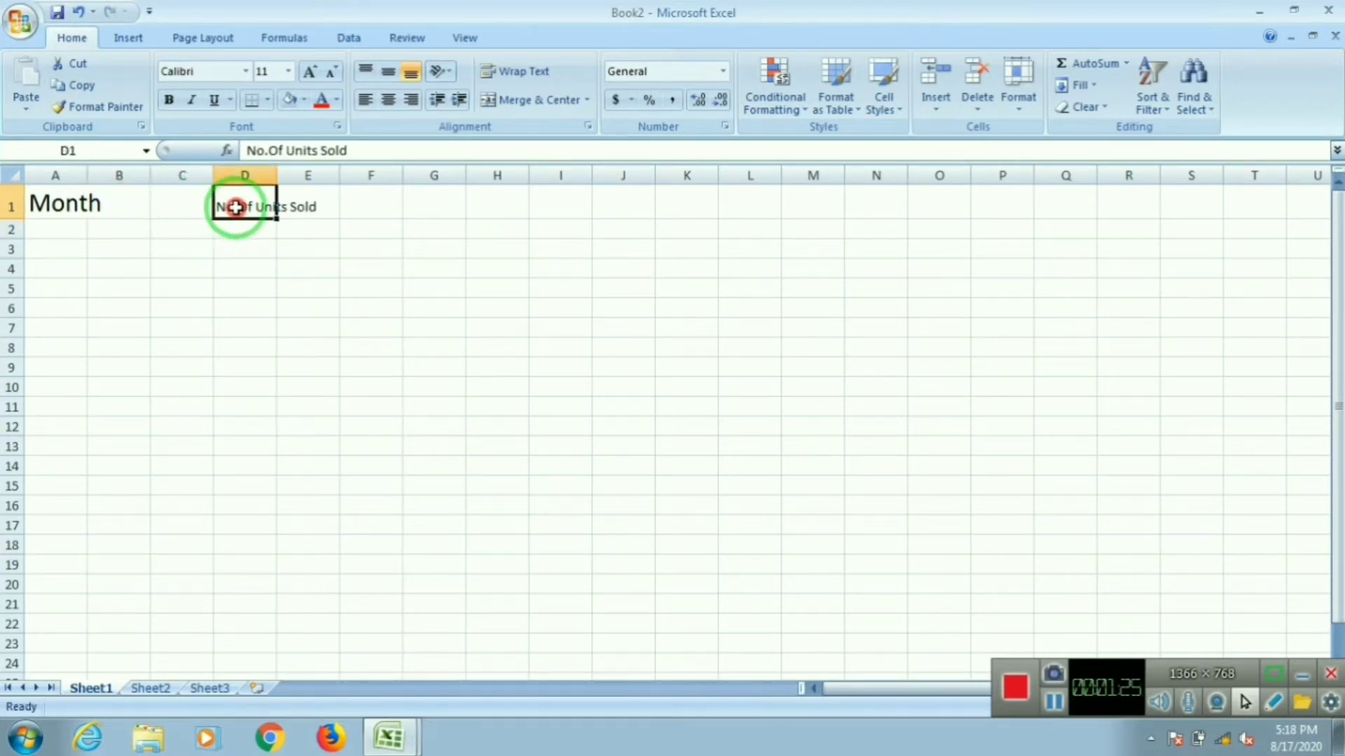
click(288, 71)
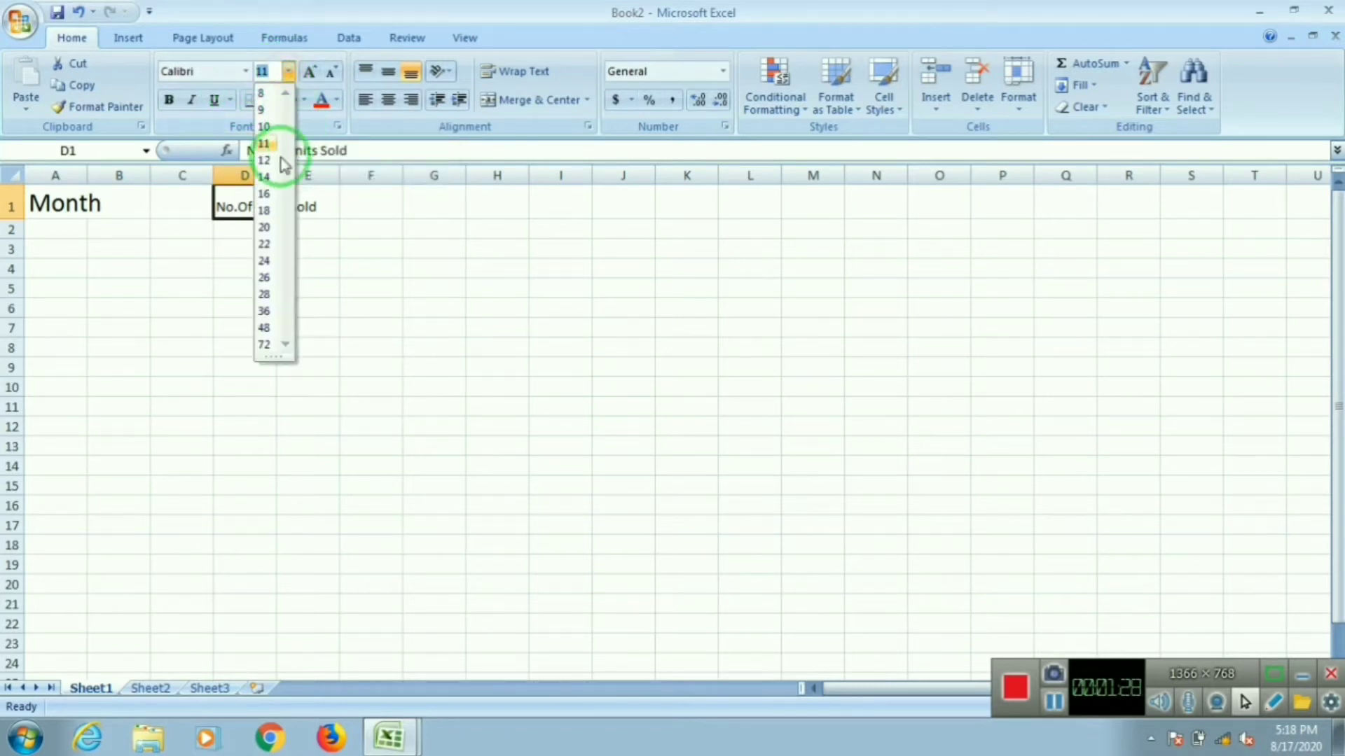
click(264, 225)
click(142, 322)
Step: Fill cells A1 and B1 with light blue
click(72, 203)
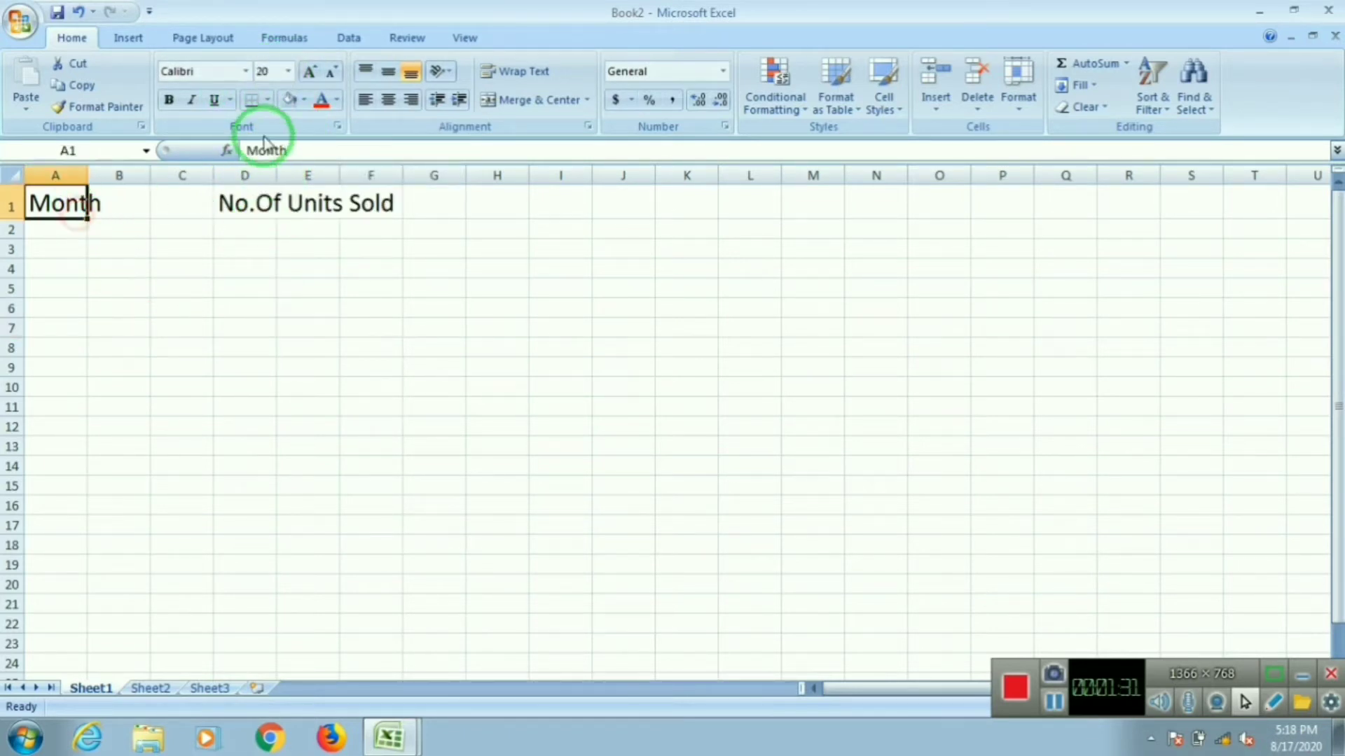
click(306, 101)
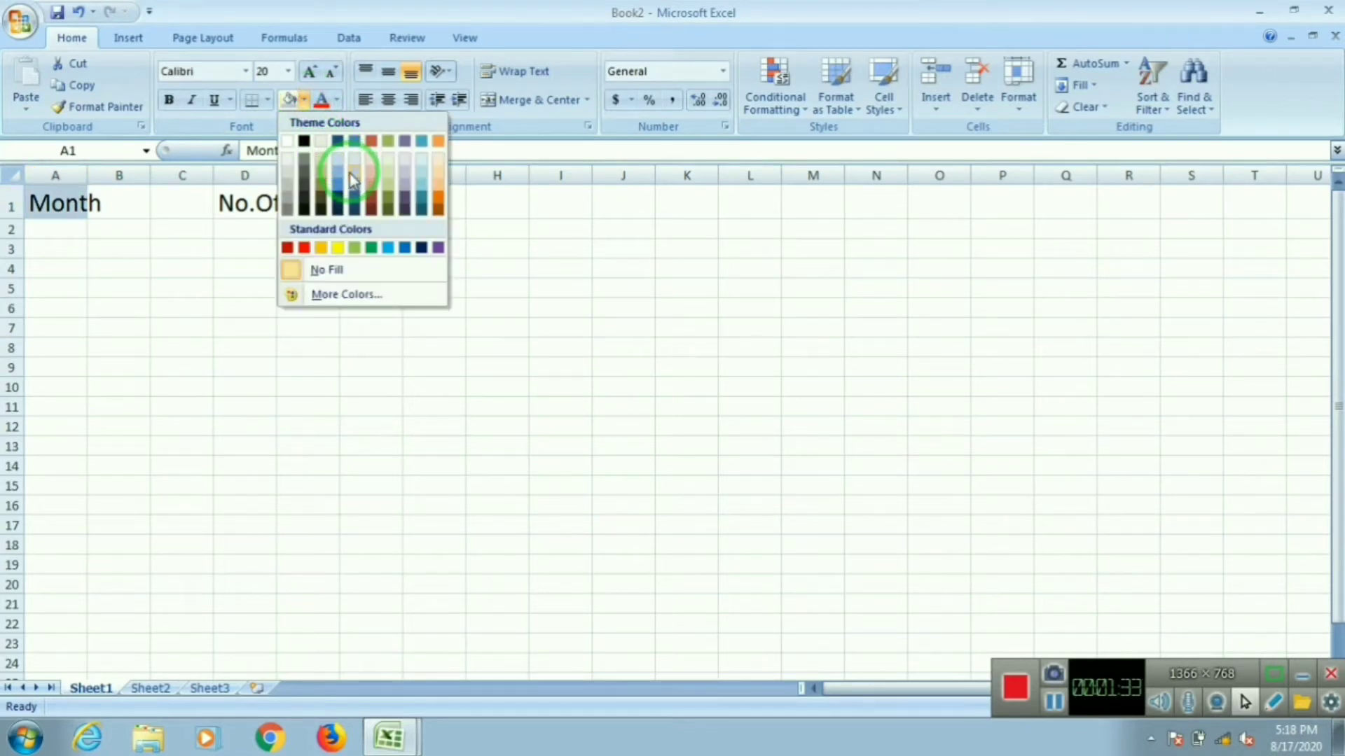
click(346, 180)
click(119, 199)
click(306, 102)
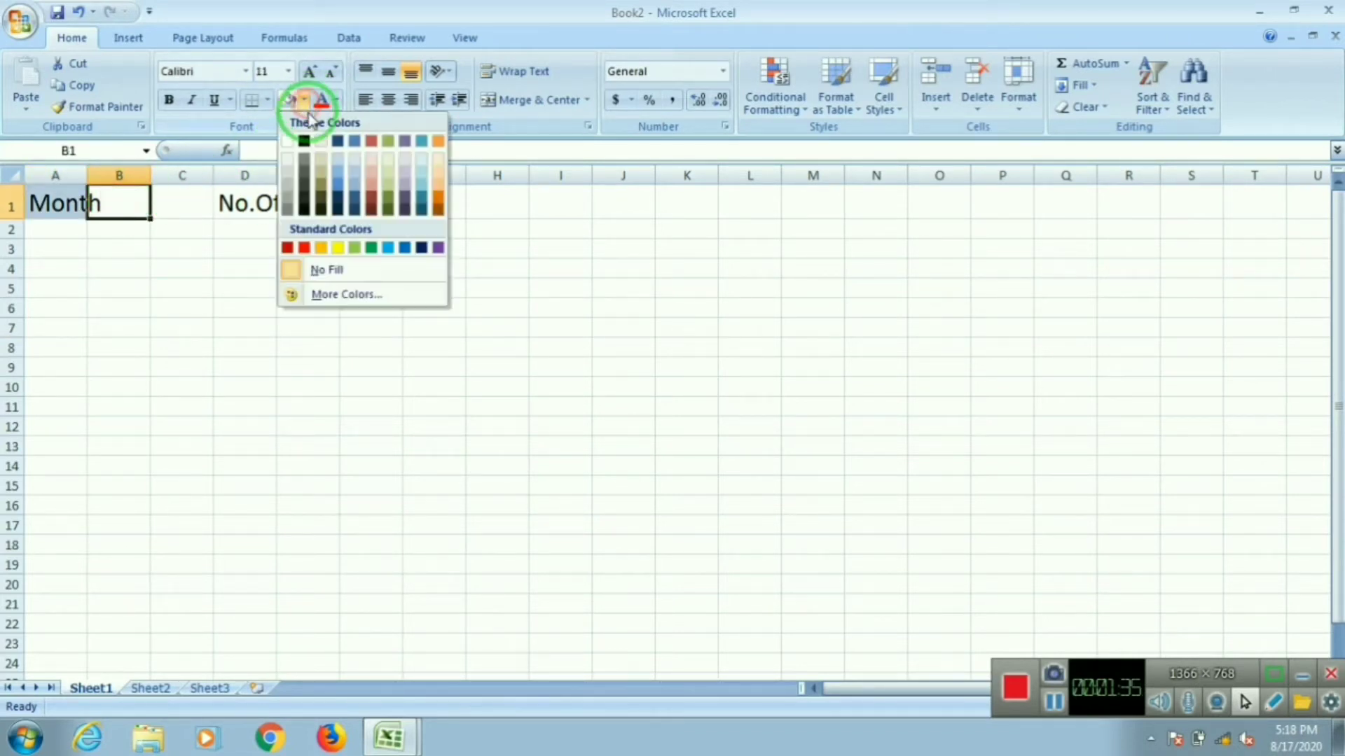
click(355, 171)
Step: Fill cells D1, E1 and F1 with the same light blue
click(249, 205)
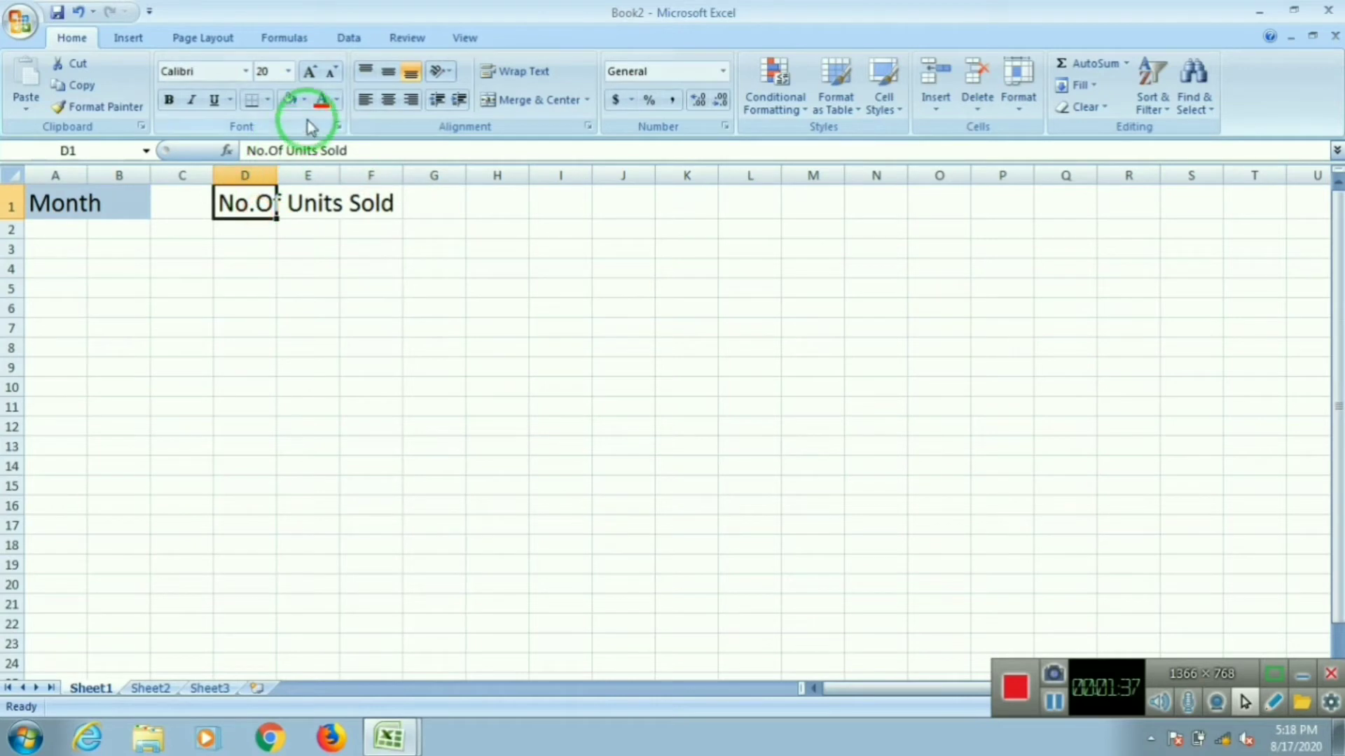
click(306, 102)
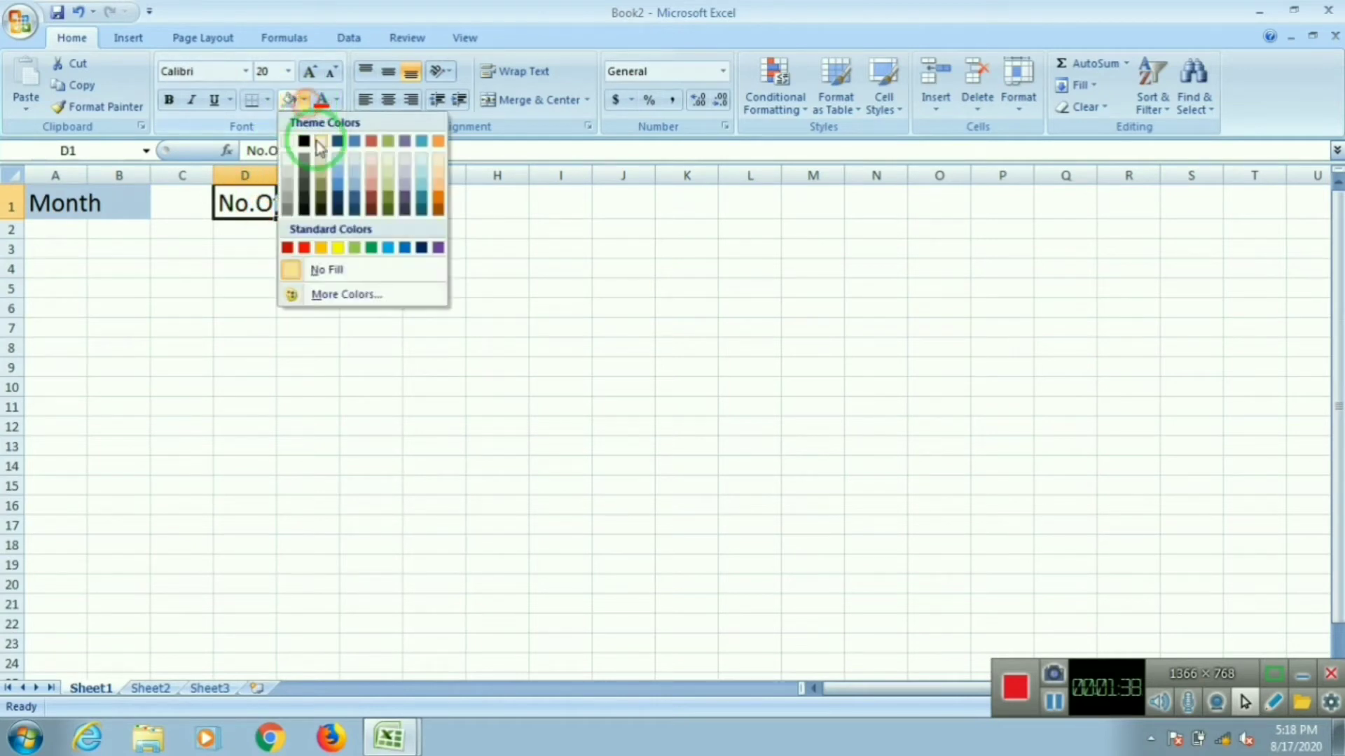
click(344, 178)
click(319, 206)
click(304, 100)
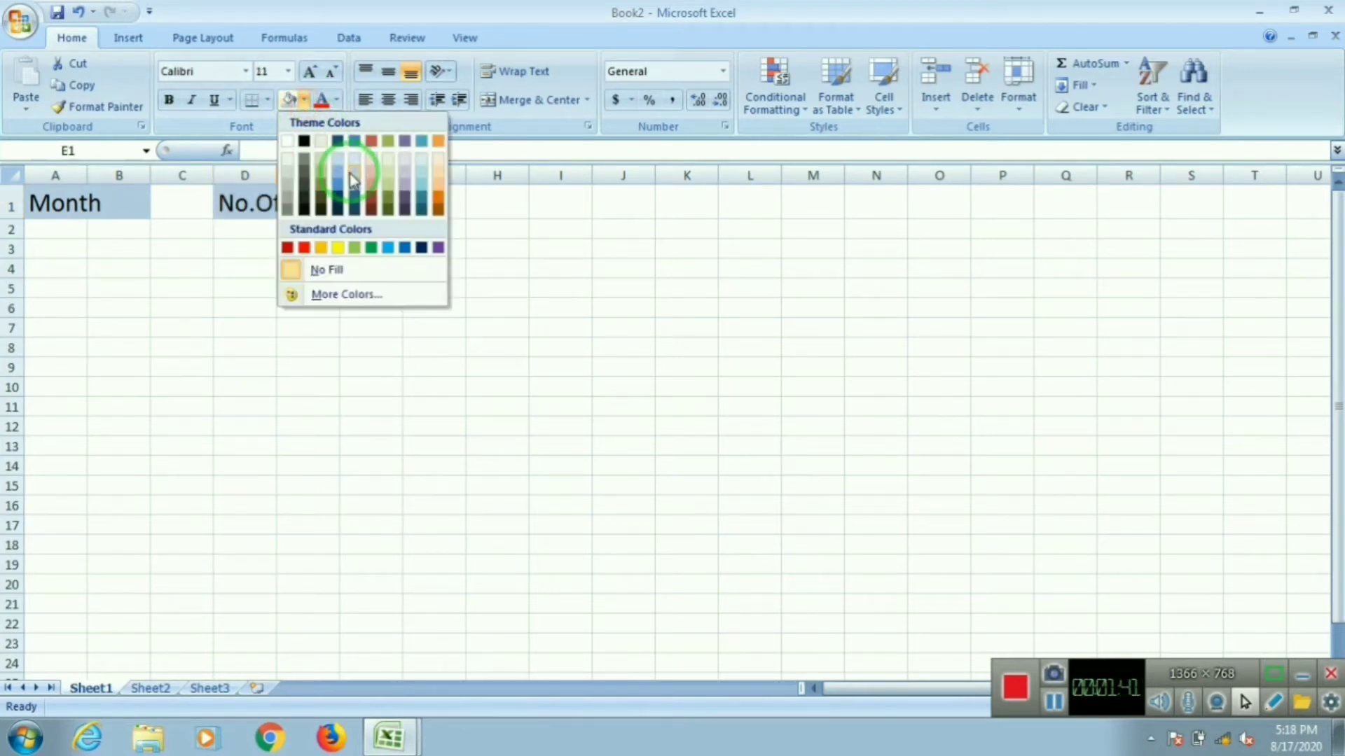
click(354, 182)
click(360, 201)
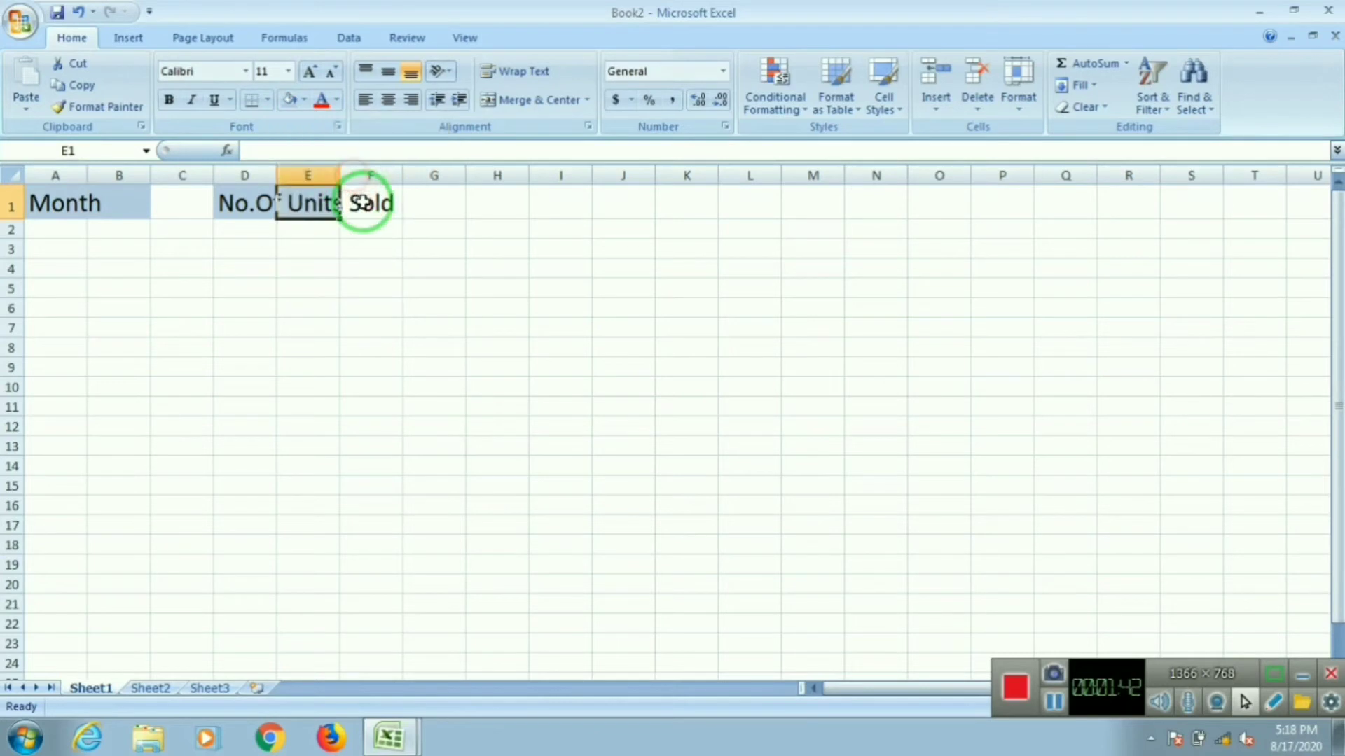
click(305, 100)
click(347, 175)
Step: Enter Jan in A2 and autofill the months down to Jun in A7
click(75, 229)
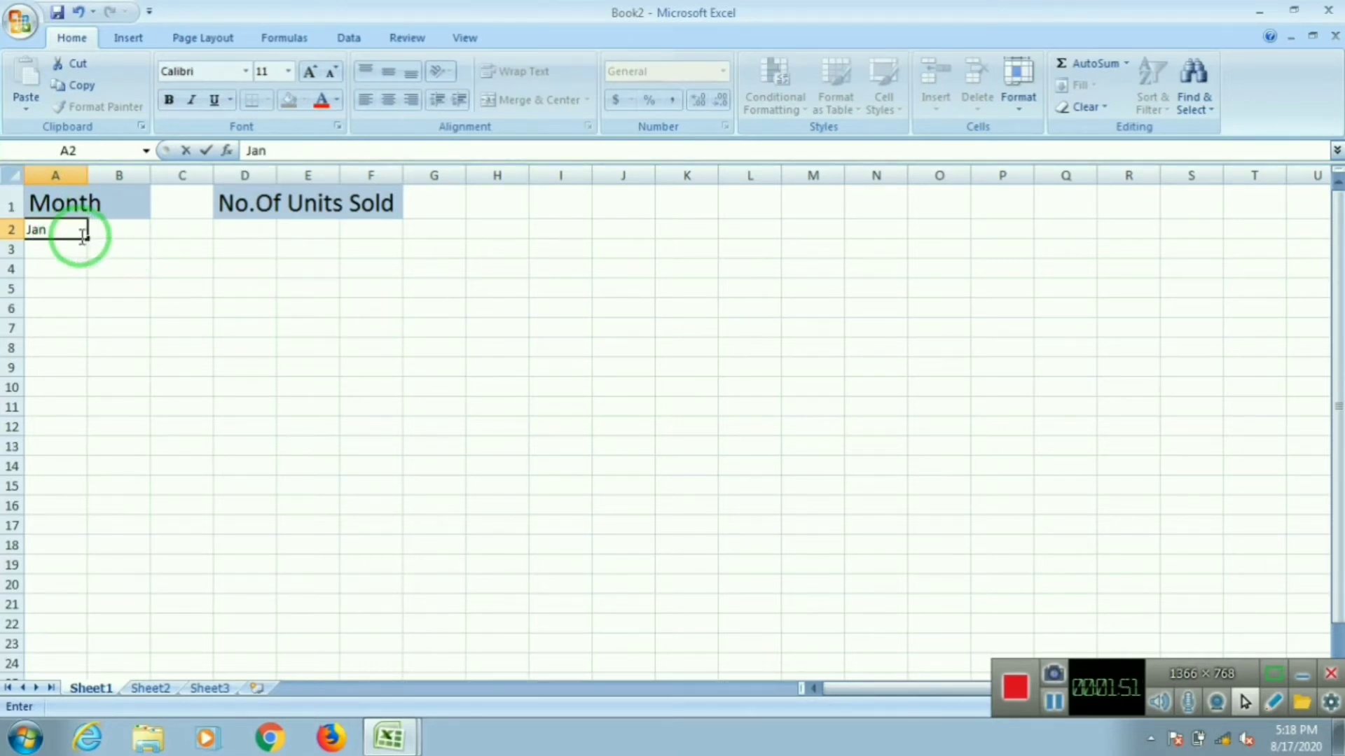
drag(85, 239, 73, 338)
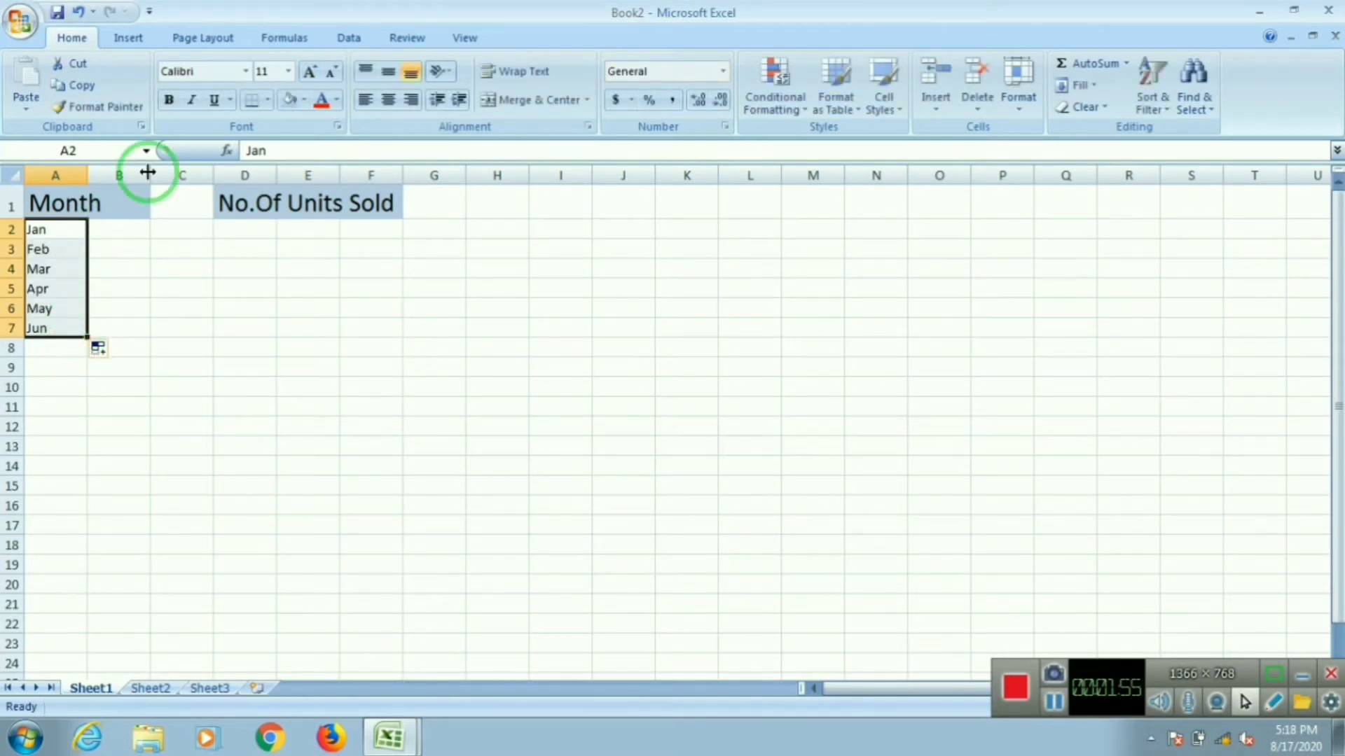
Step: Set the month cells A2 to A7 to font size 18
click(288, 72)
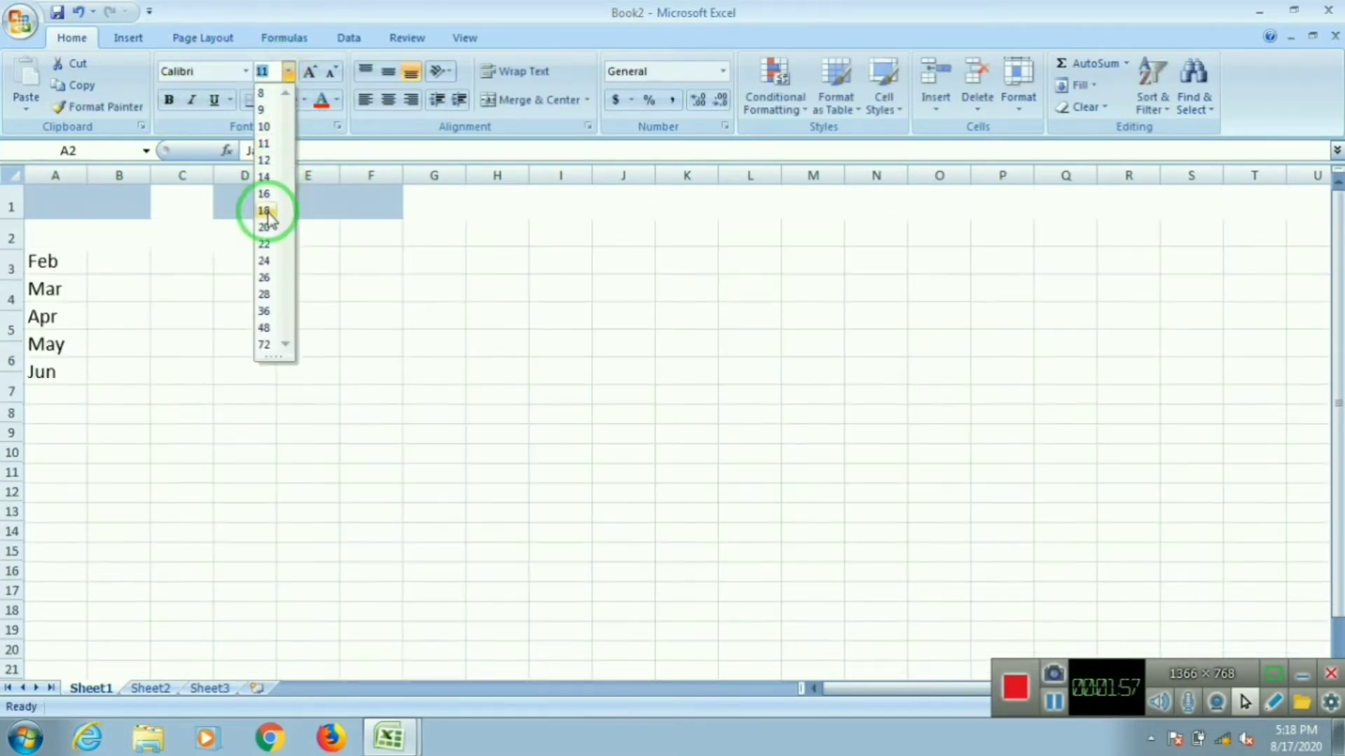
click(267, 211)
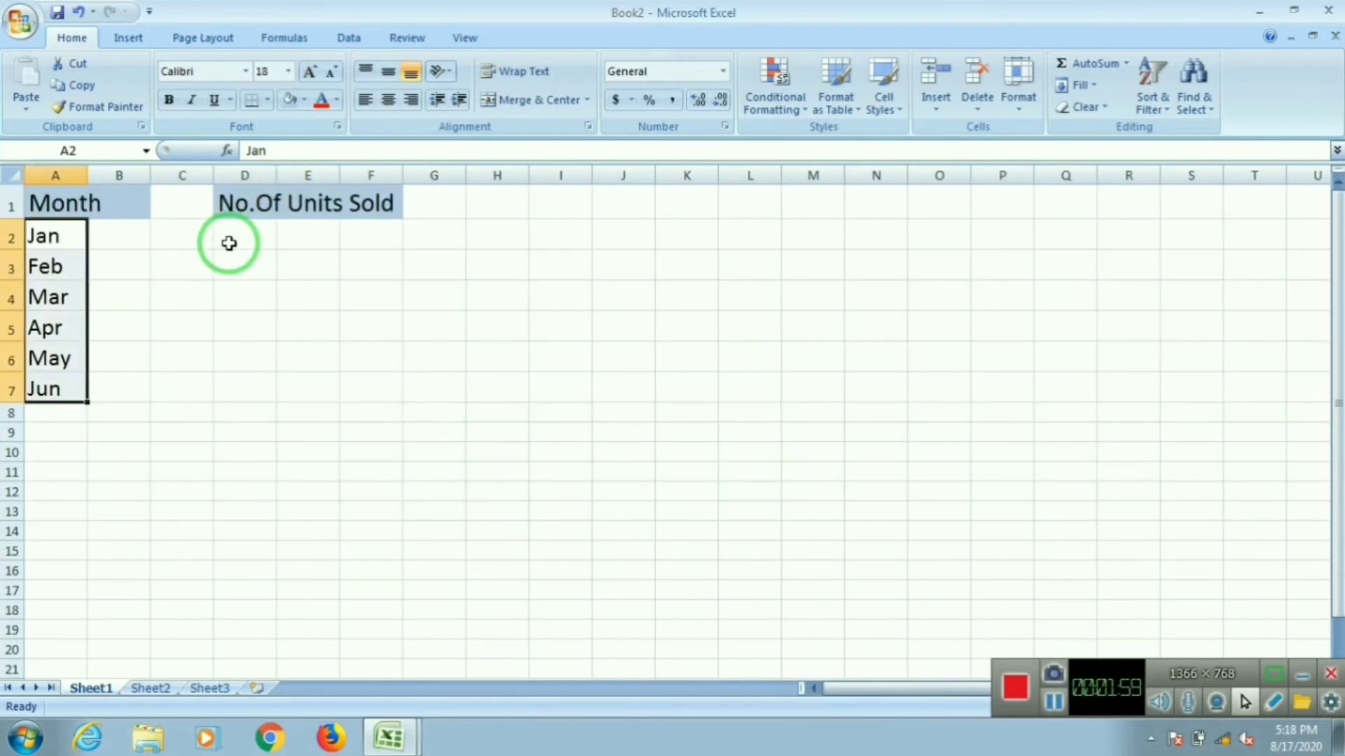
click(236, 242)
Step: Enter the label Total Sale in cell A8
click(52, 417)
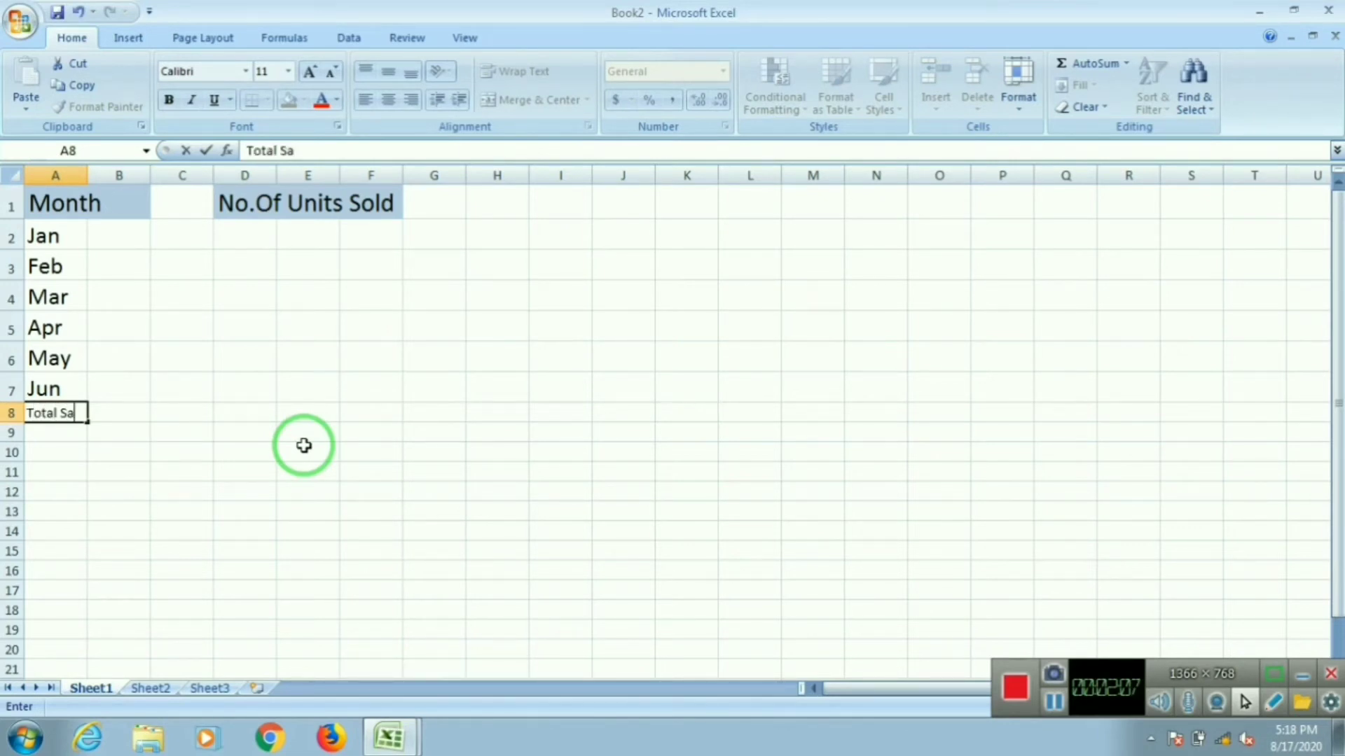
text(Total Sale)
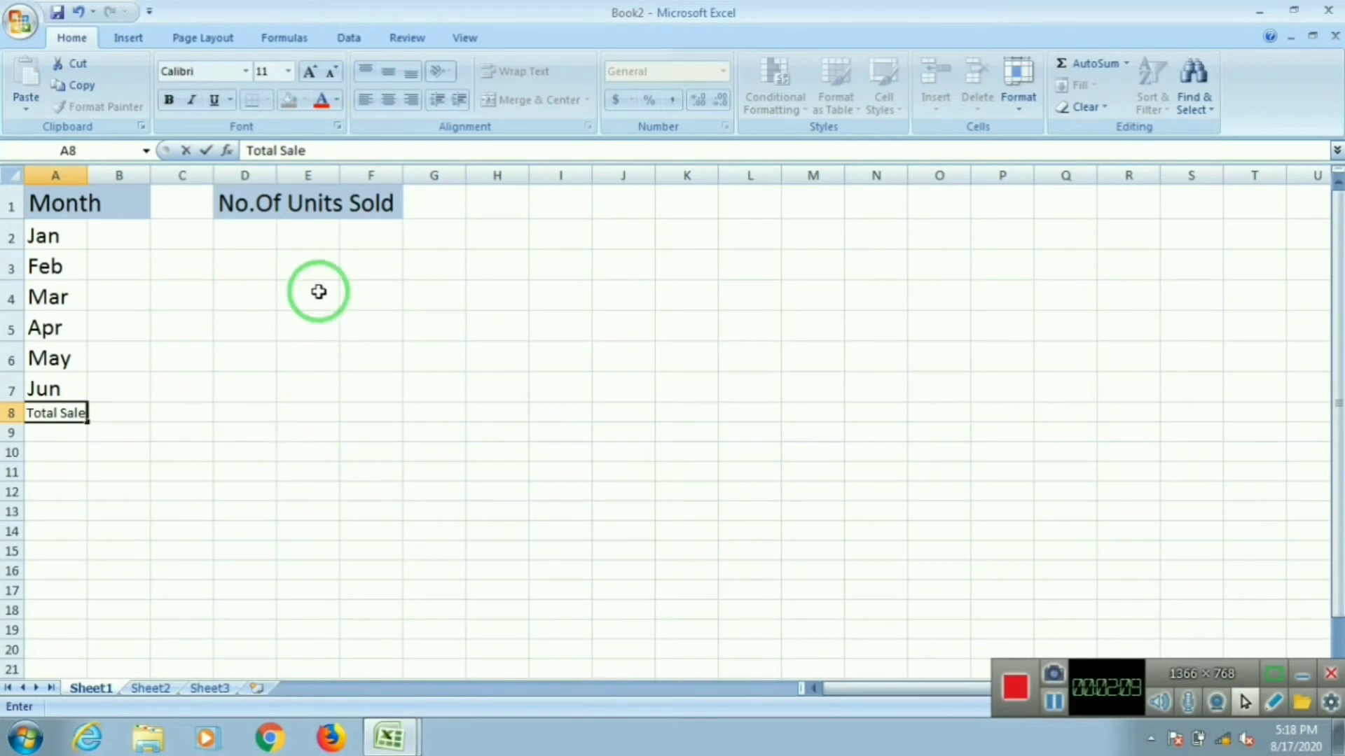
click(264, 238)
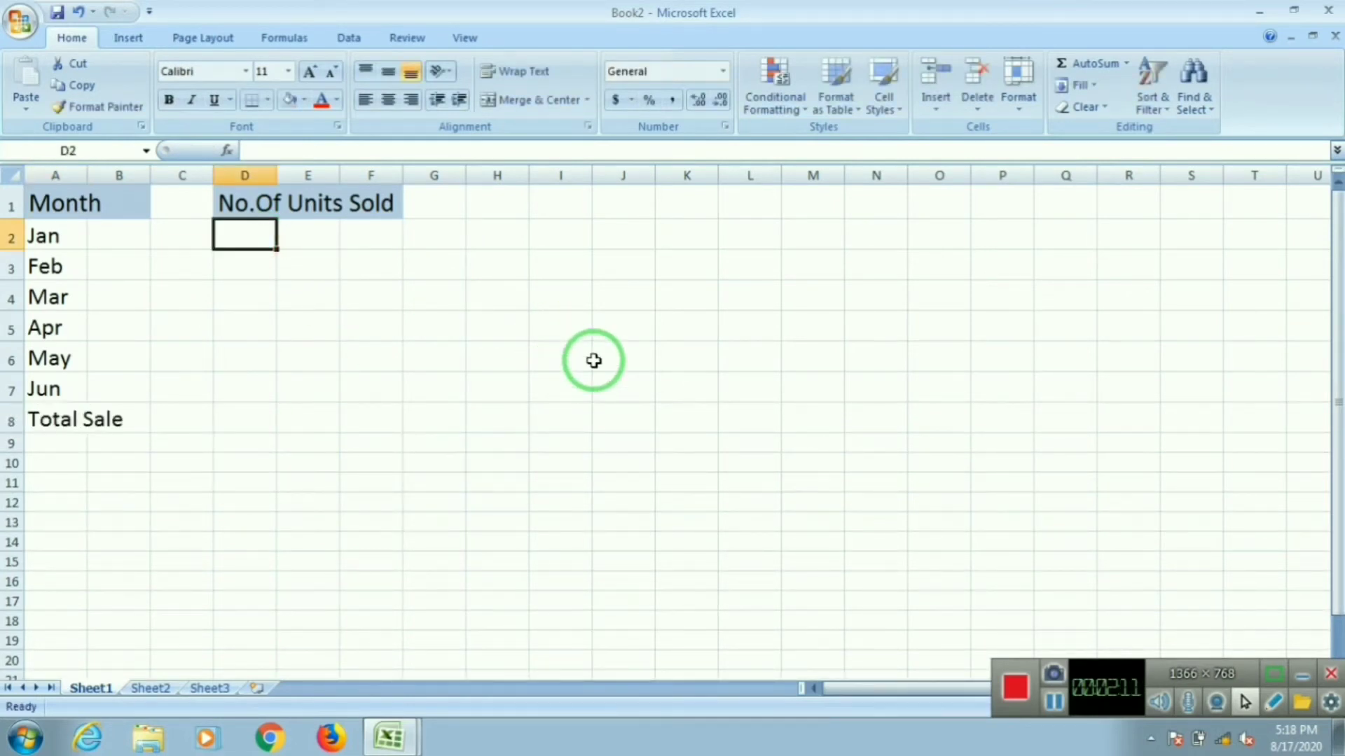
Step: Enter the units sold 1000, 2000, 1500, 1300, 2000 and 1100 in cells D2 to D7
text(1000)
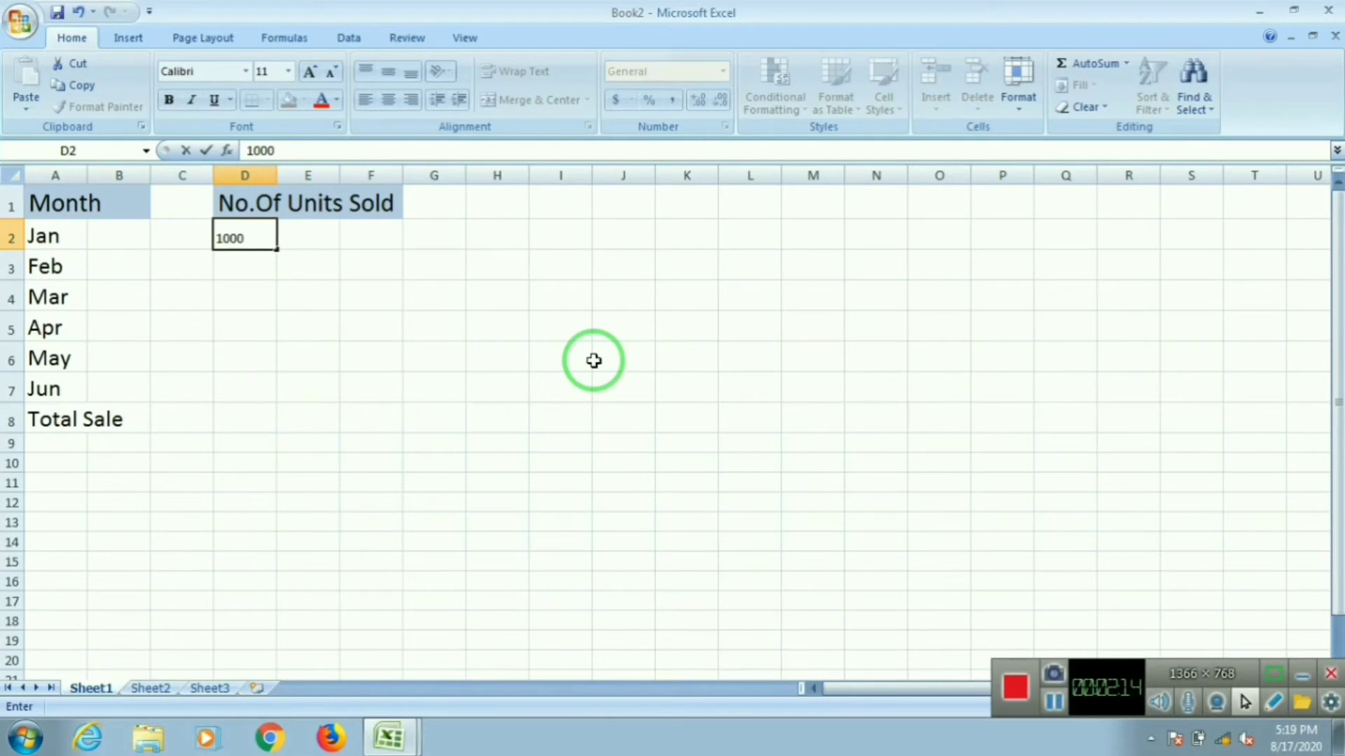
key(Return)
text(2000)
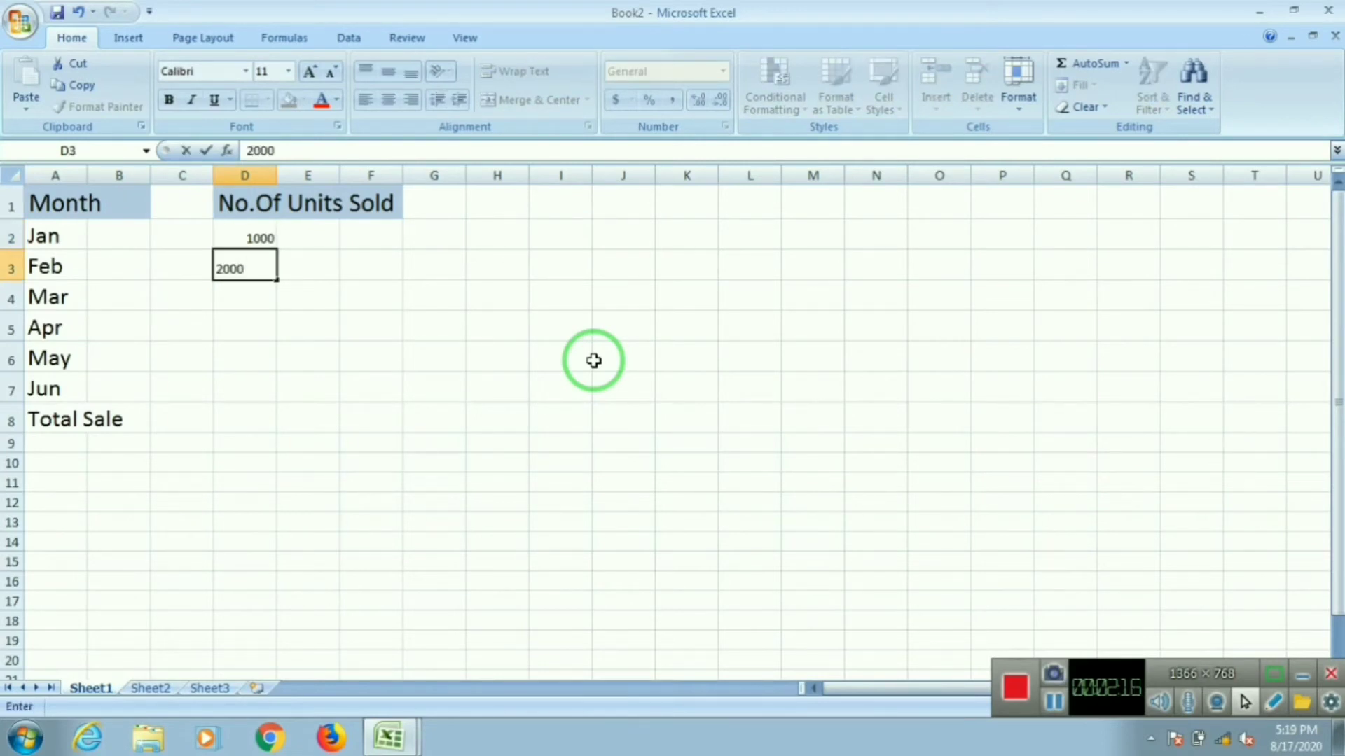
key(Return)
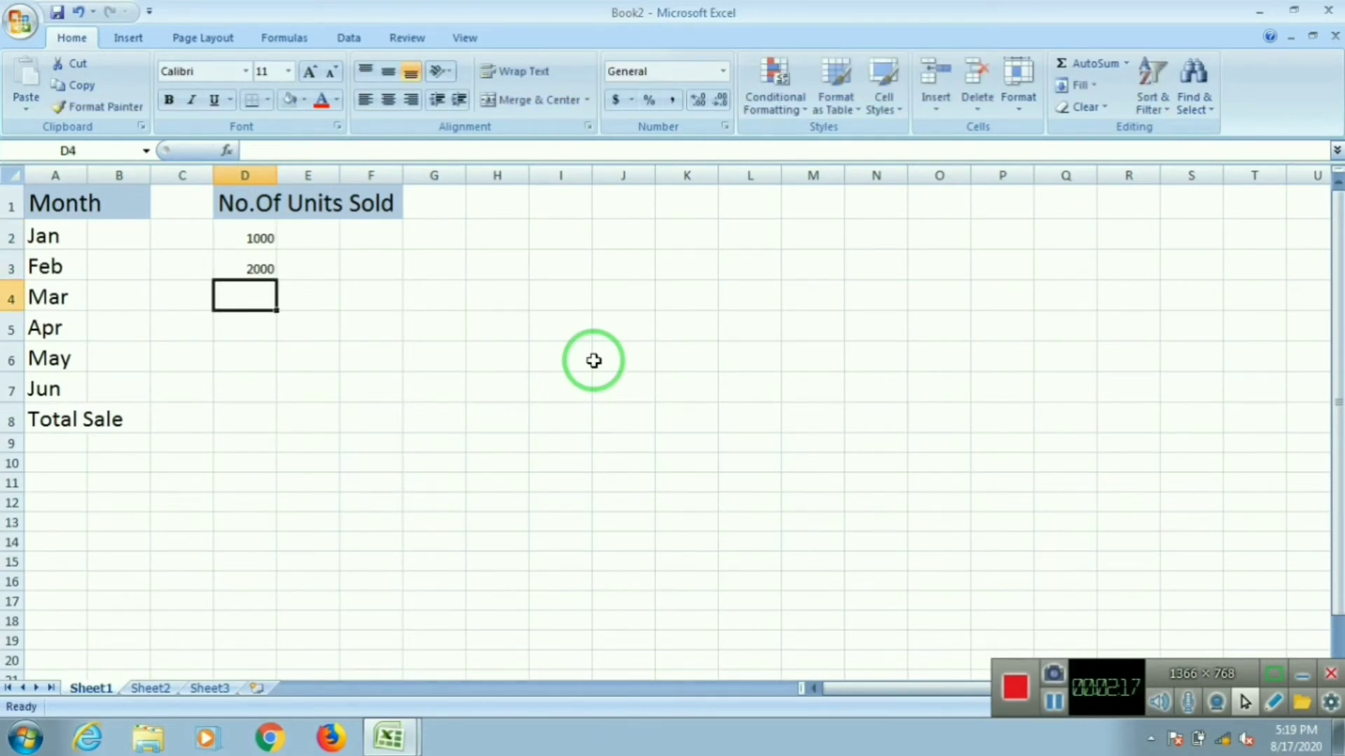
text(1500)
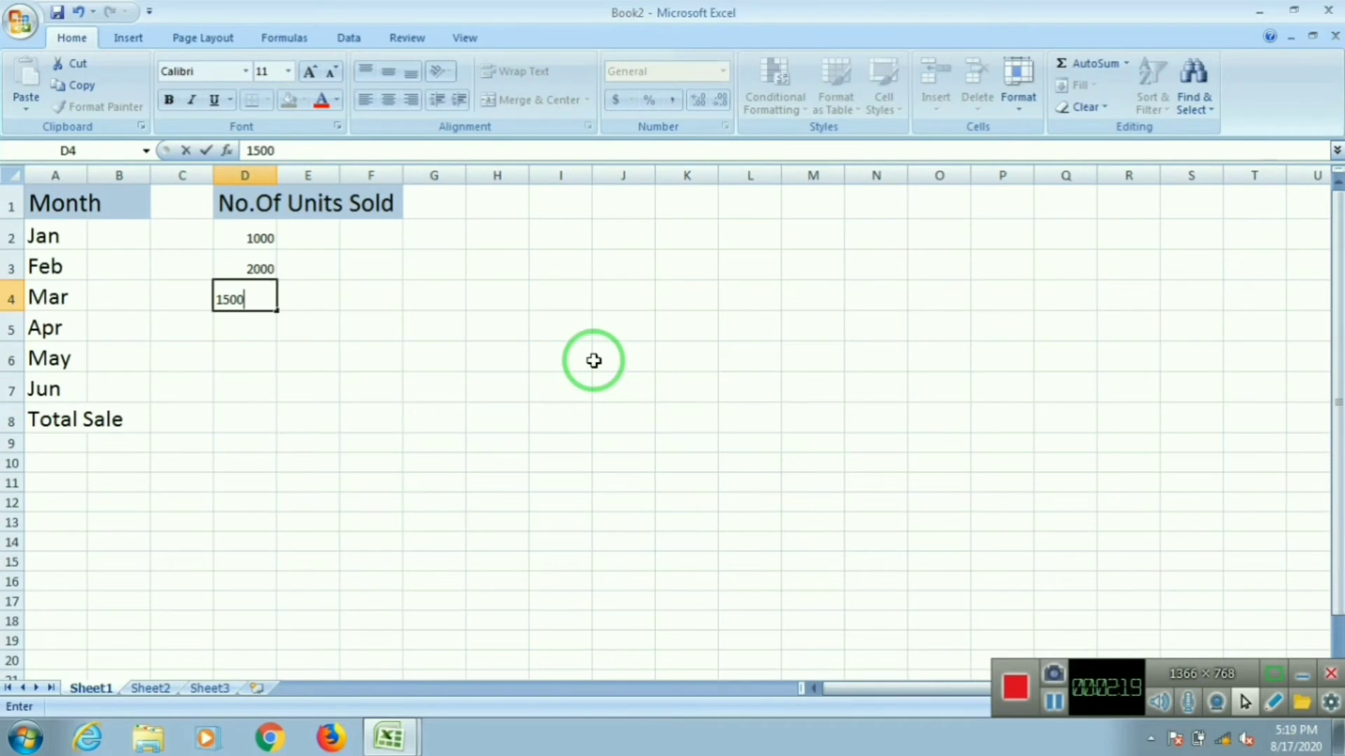
key(Return)
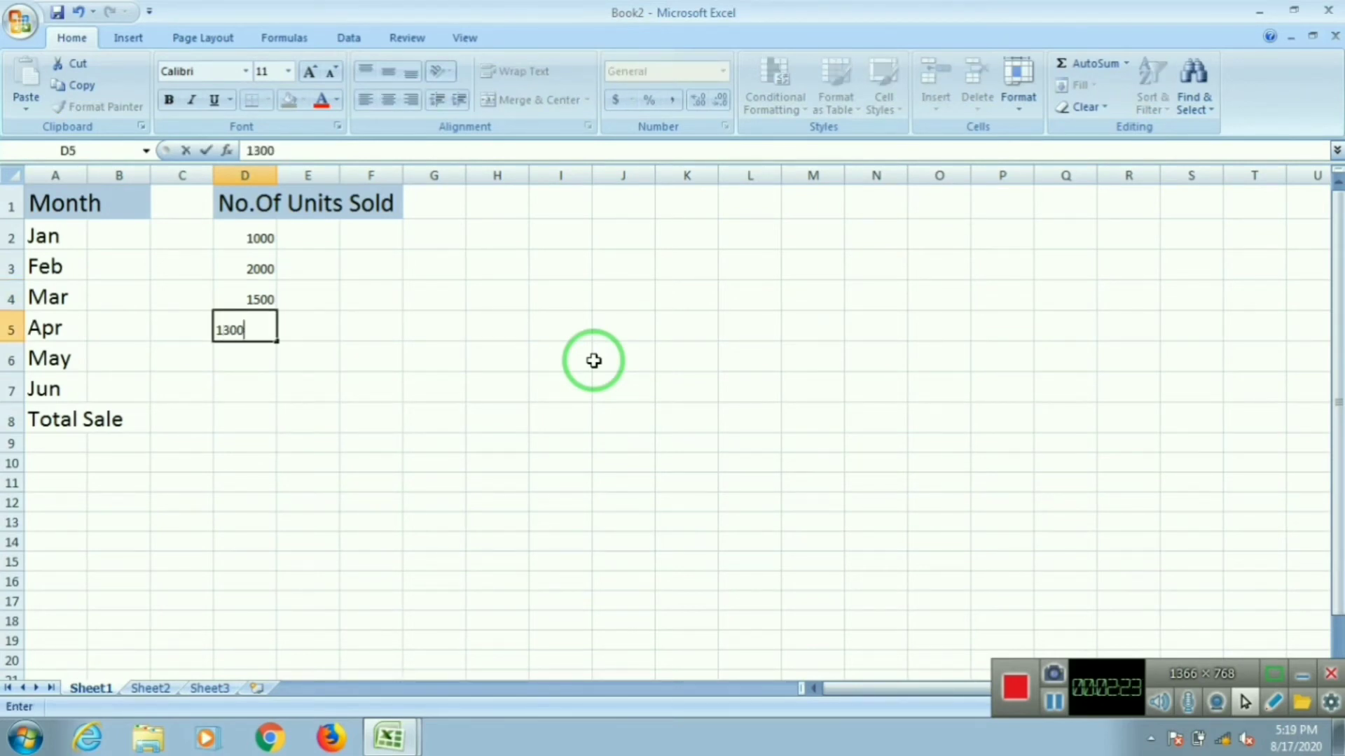
key(Return)
text(20)
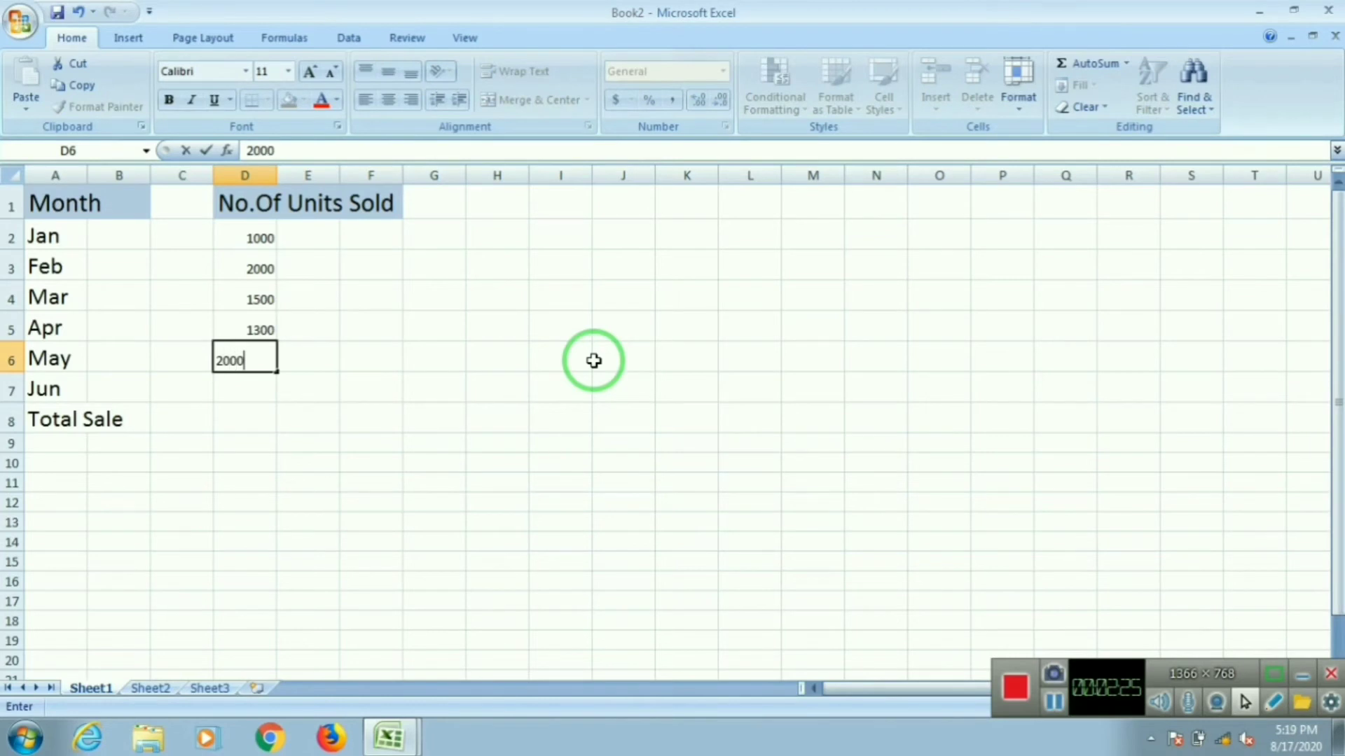
text(00)
key(Return)
text(11)
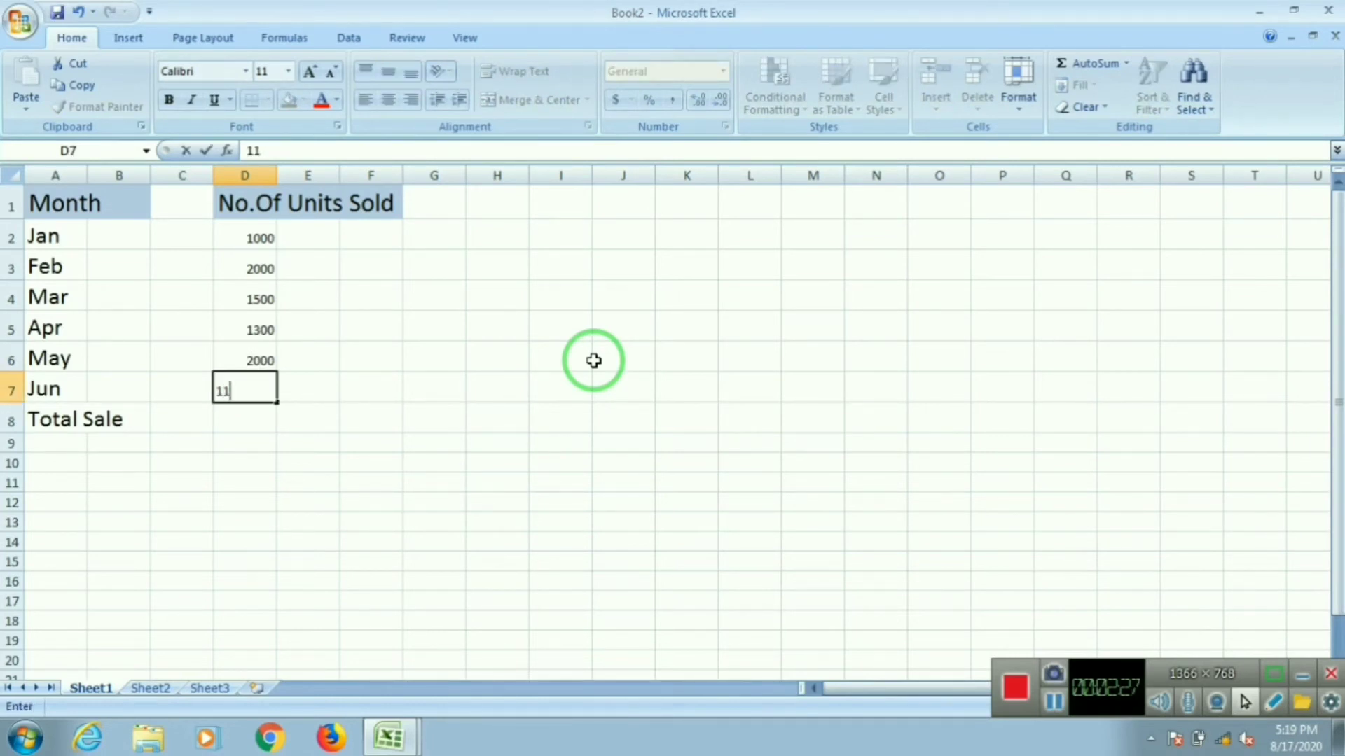
text(00)
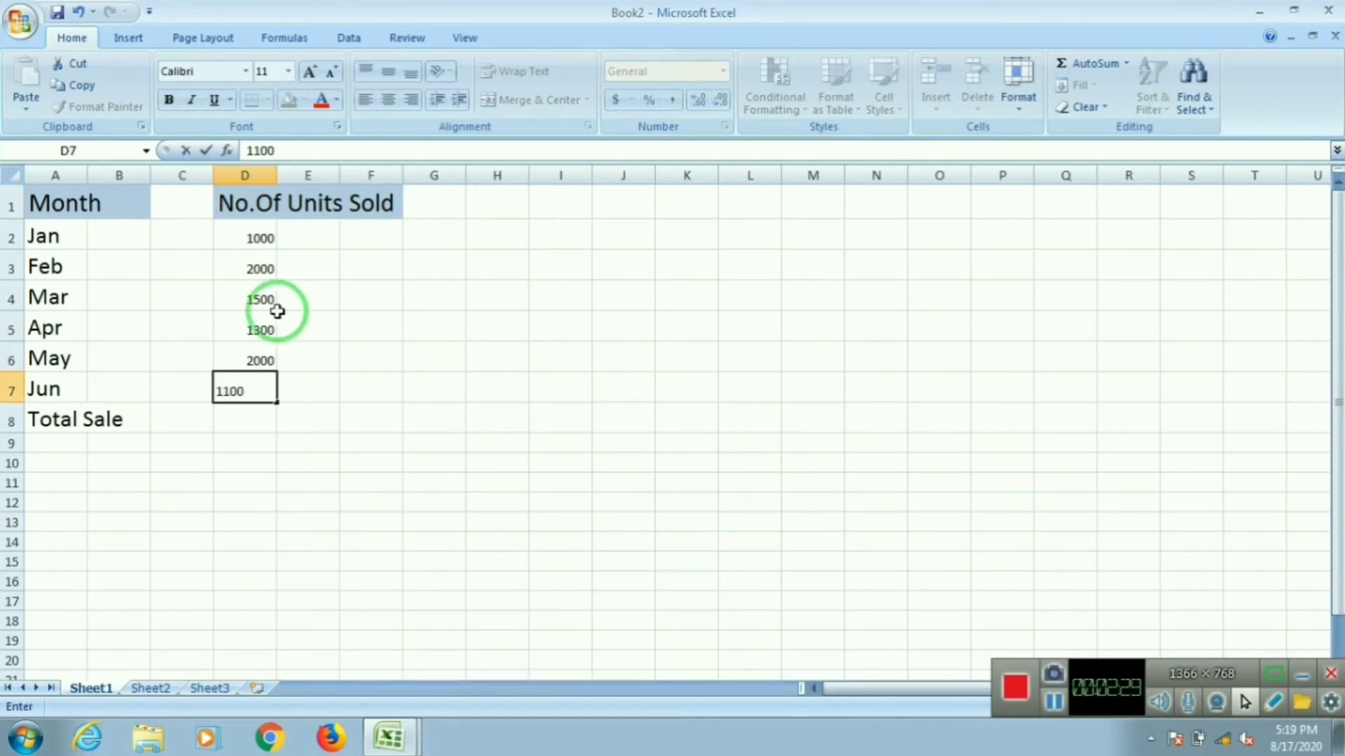
Step: Fill cells A8 and B8 of the Total Sale row with a light red colour
click(42, 424)
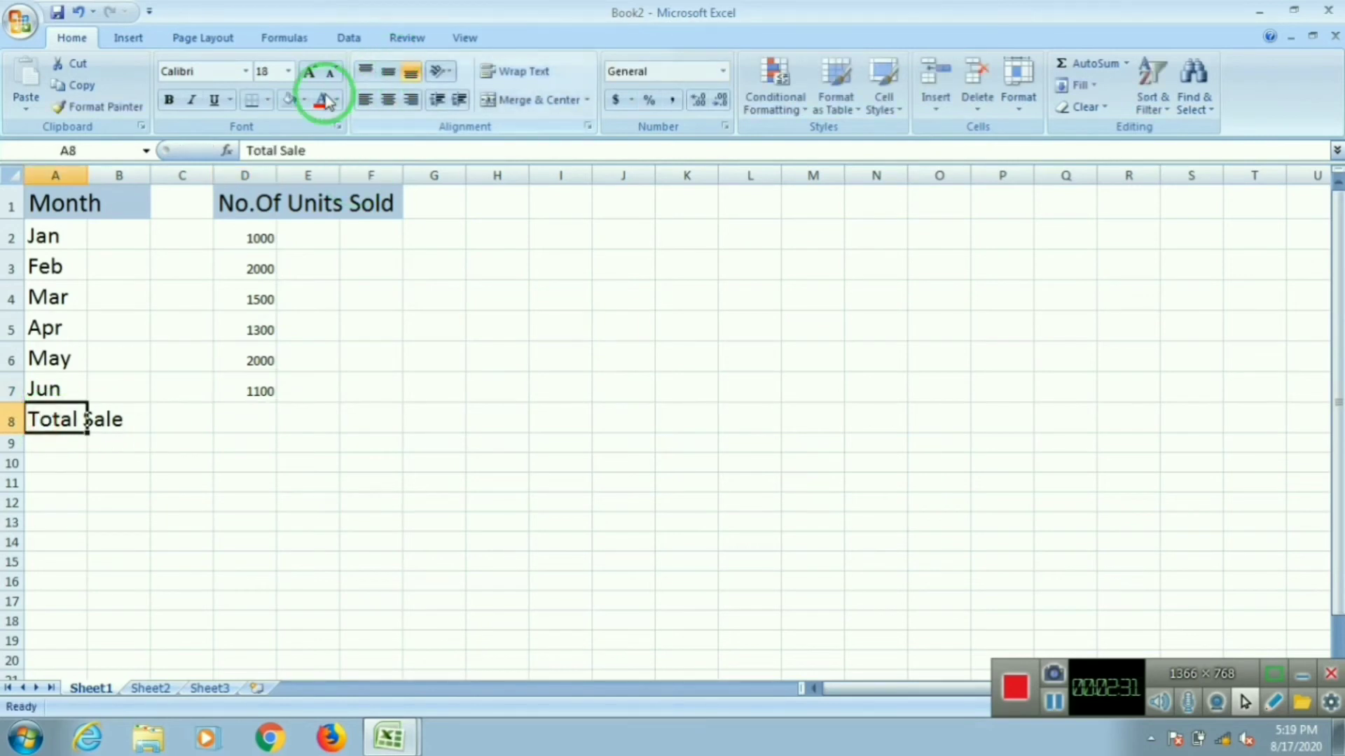
click(304, 100)
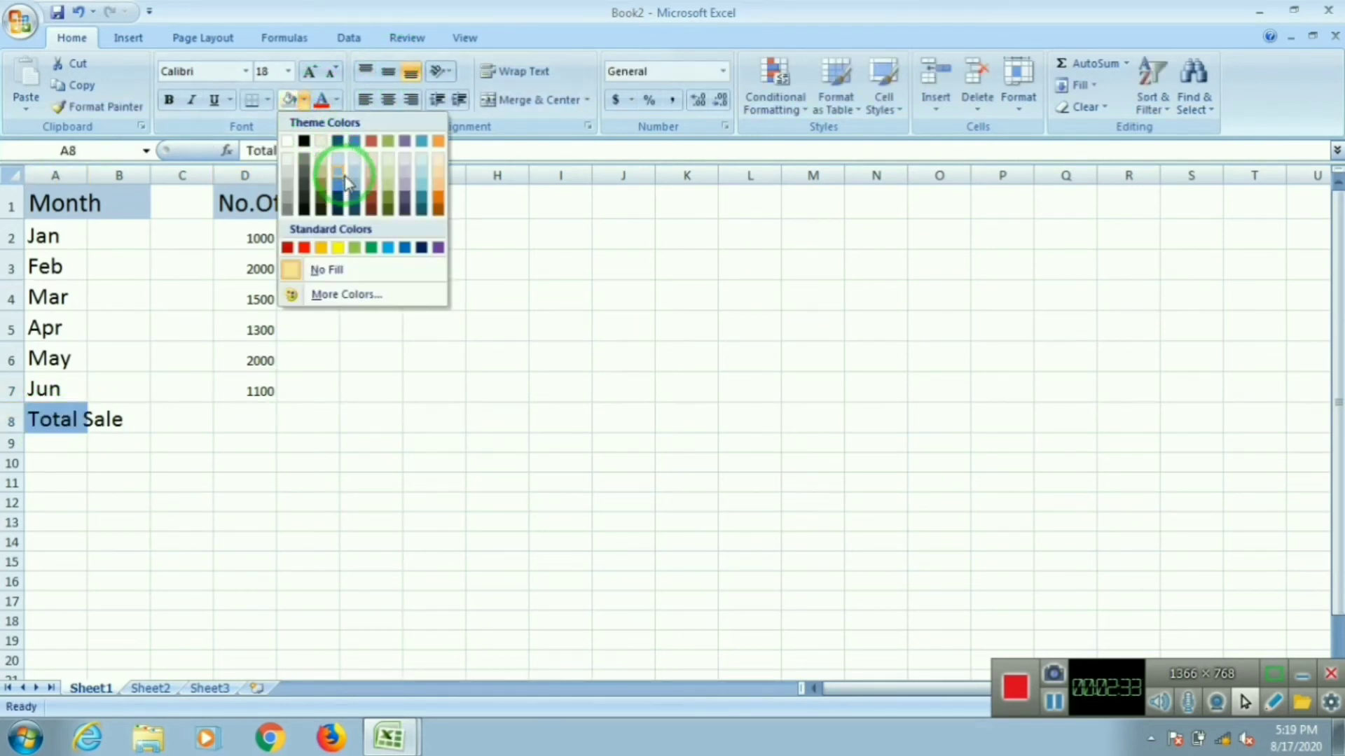
click(372, 176)
click(120, 418)
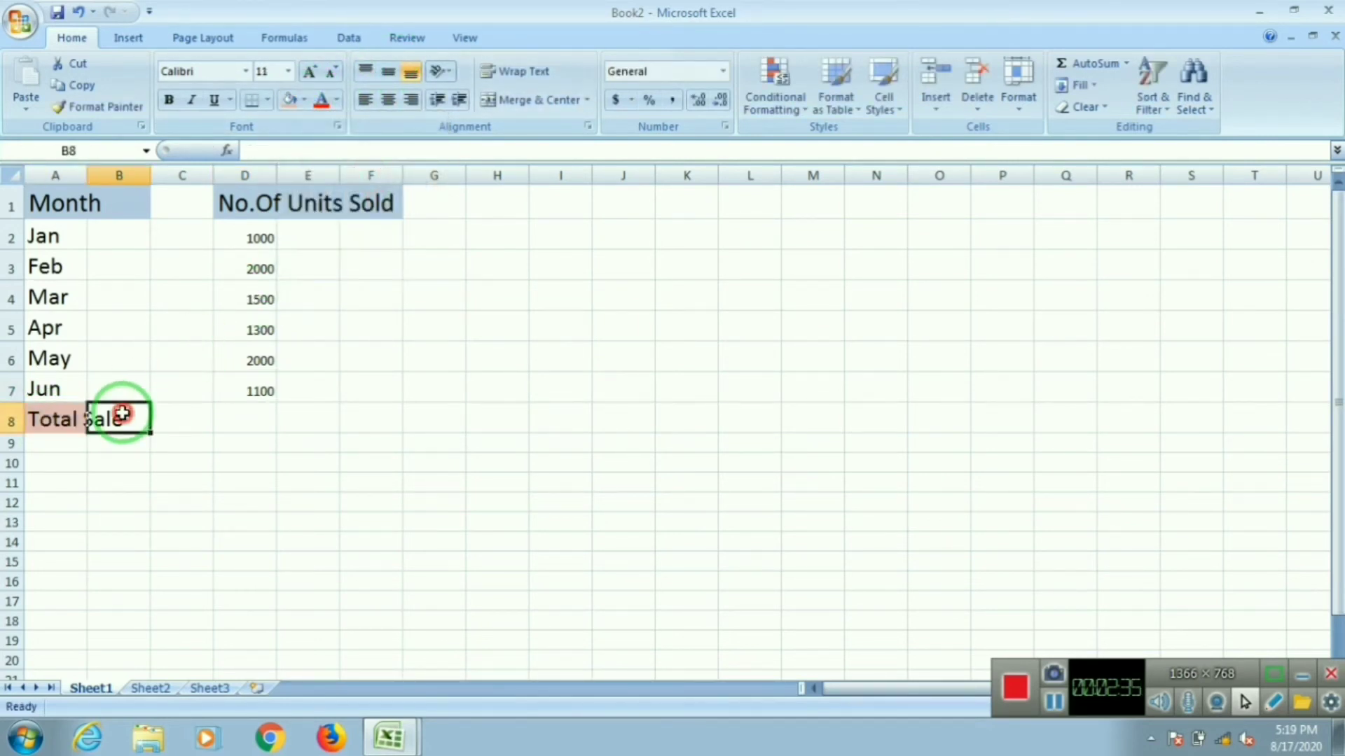
click(303, 100)
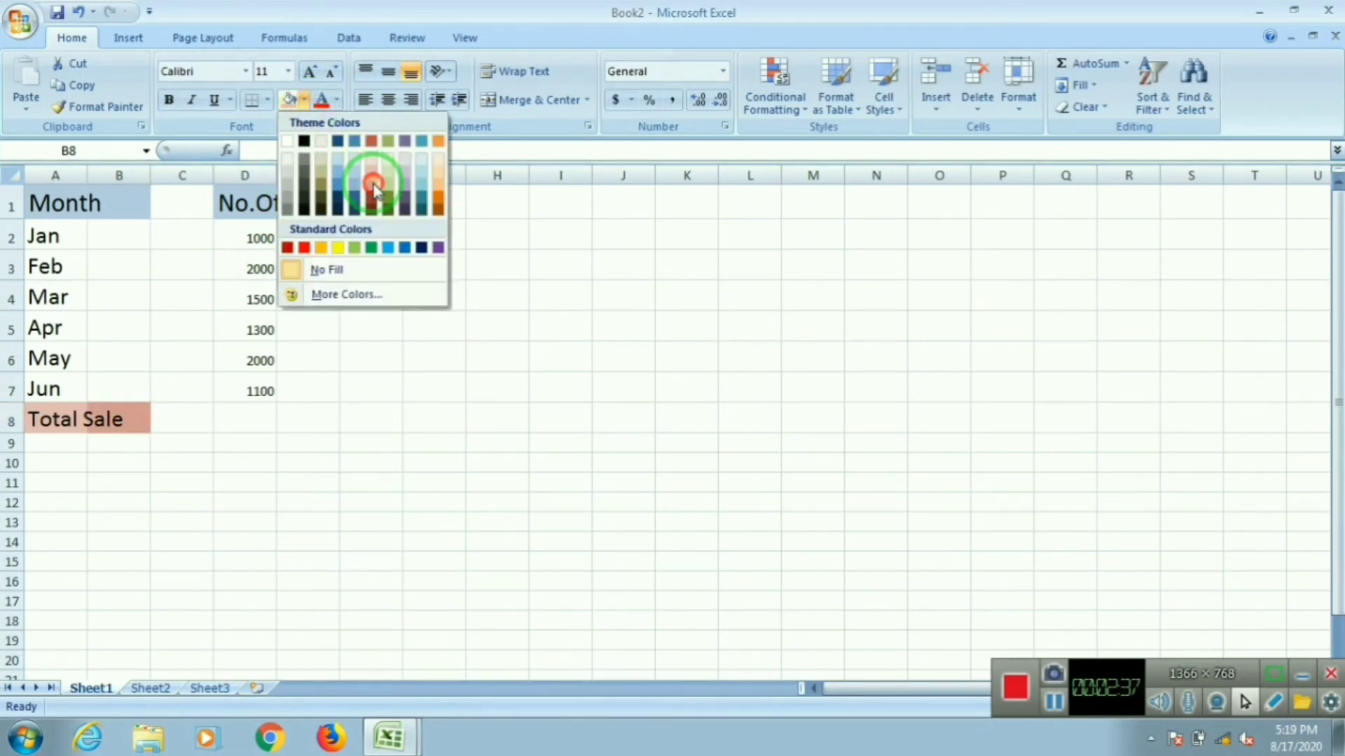
click(371, 178)
Step: Fill cell D8 with a light orange colour
click(256, 419)
click(303, 105)
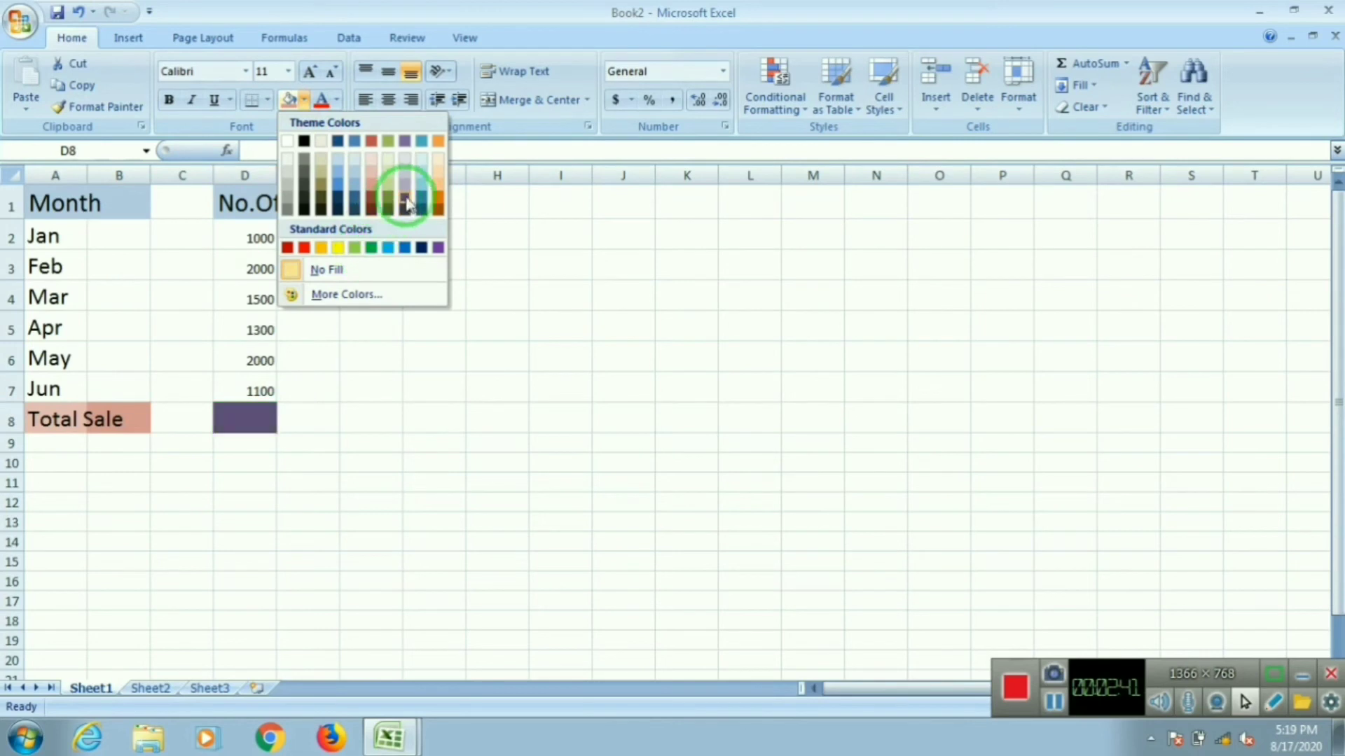
click(438, 185)
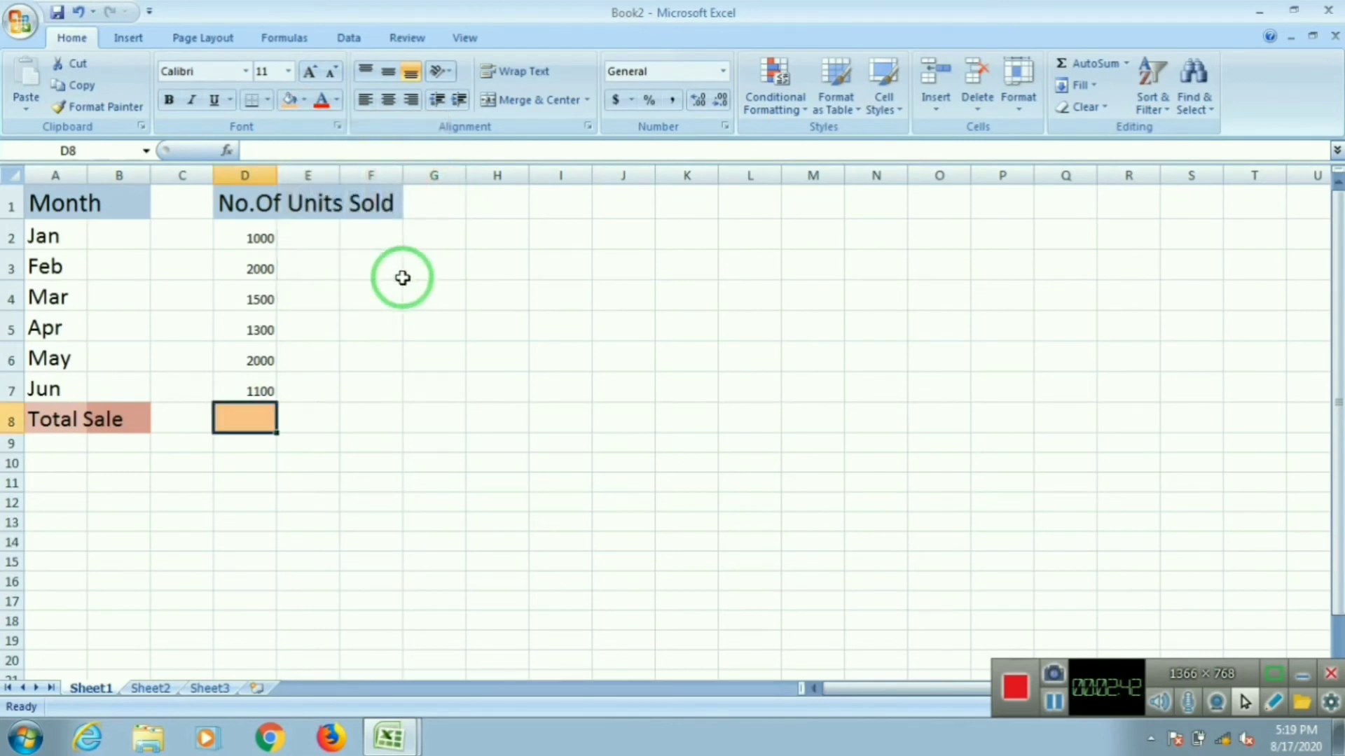
Step: Enter the formula =D2+D3+D4+D5+D6+D7 in D8 to total the units sold
double_click(268, 425)
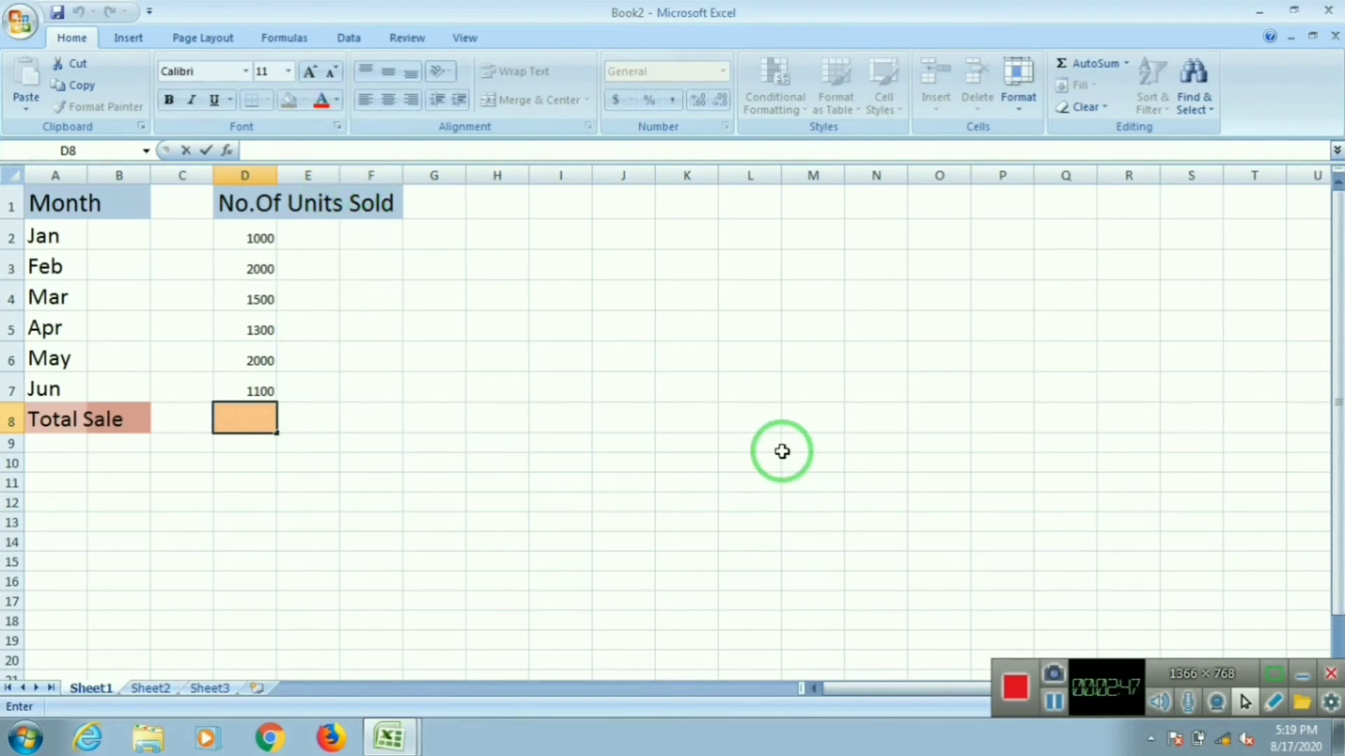
text(=)
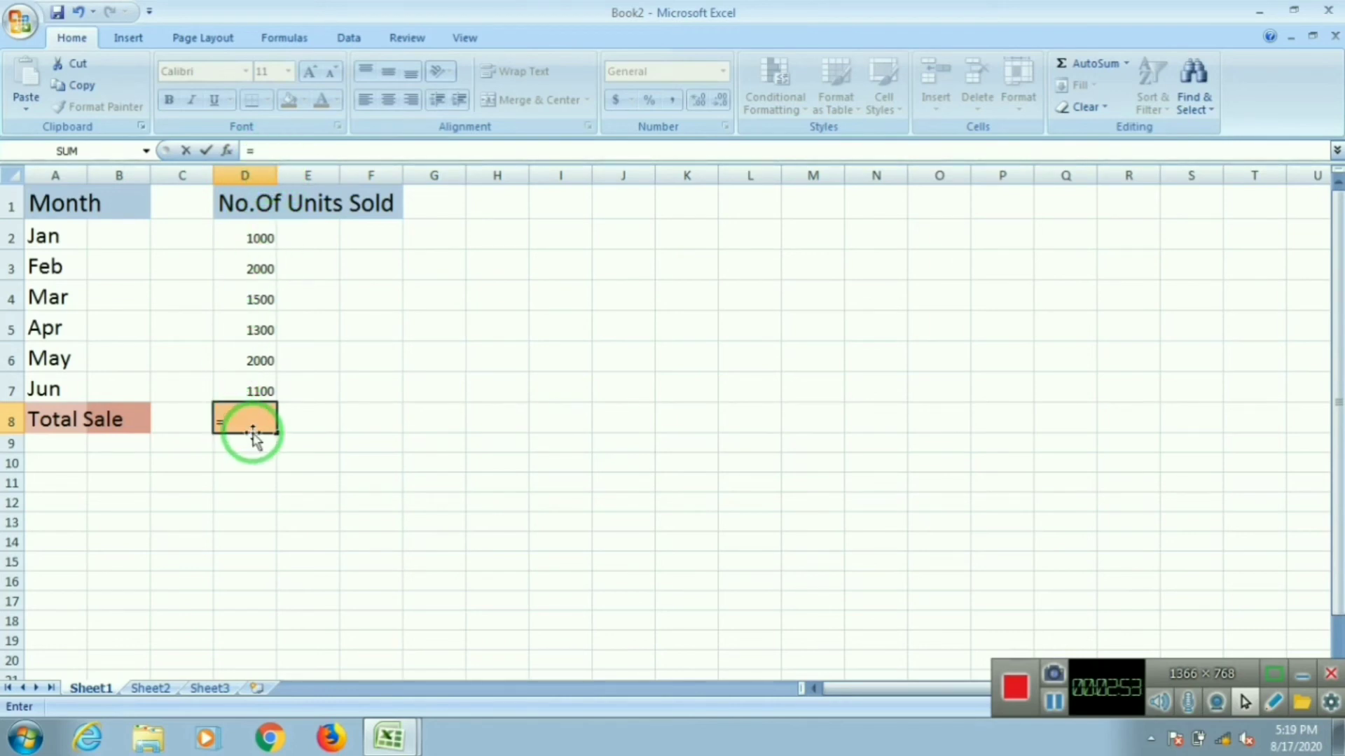
click(256, 241)
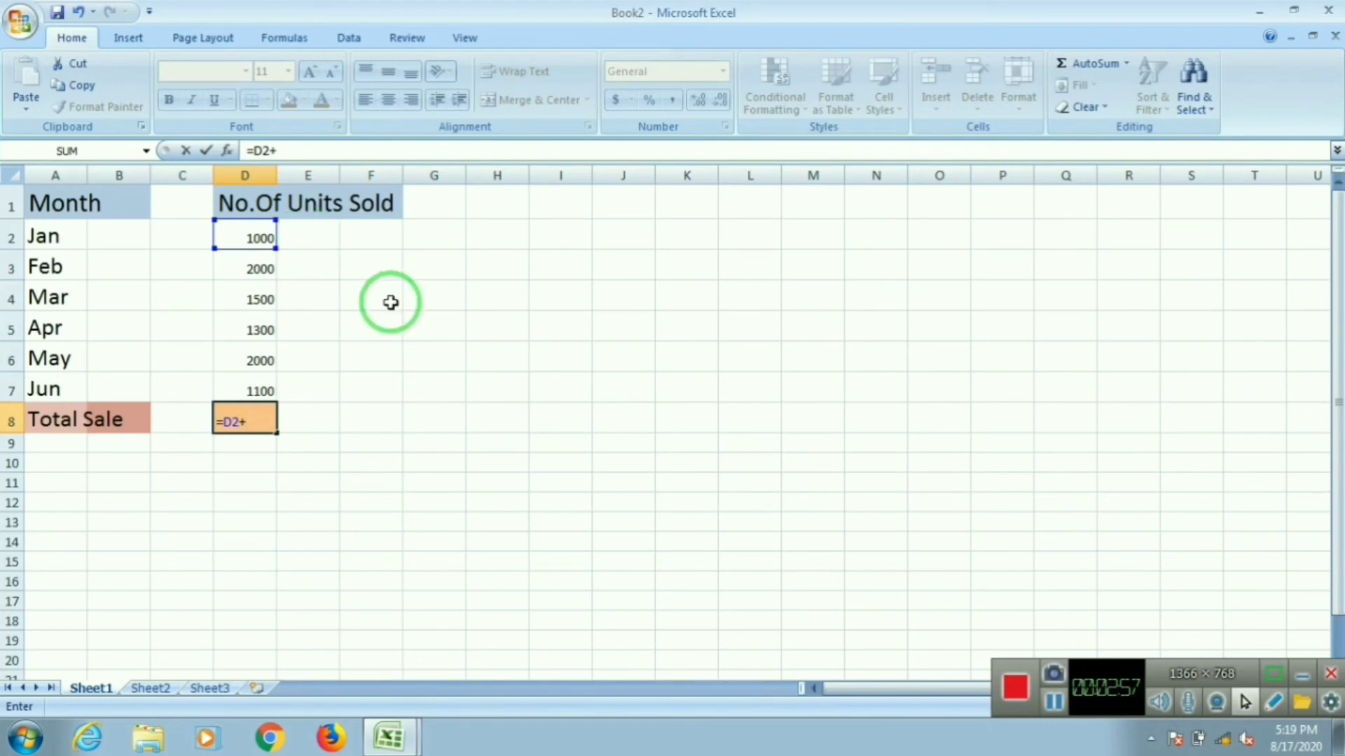
click(261, 267)
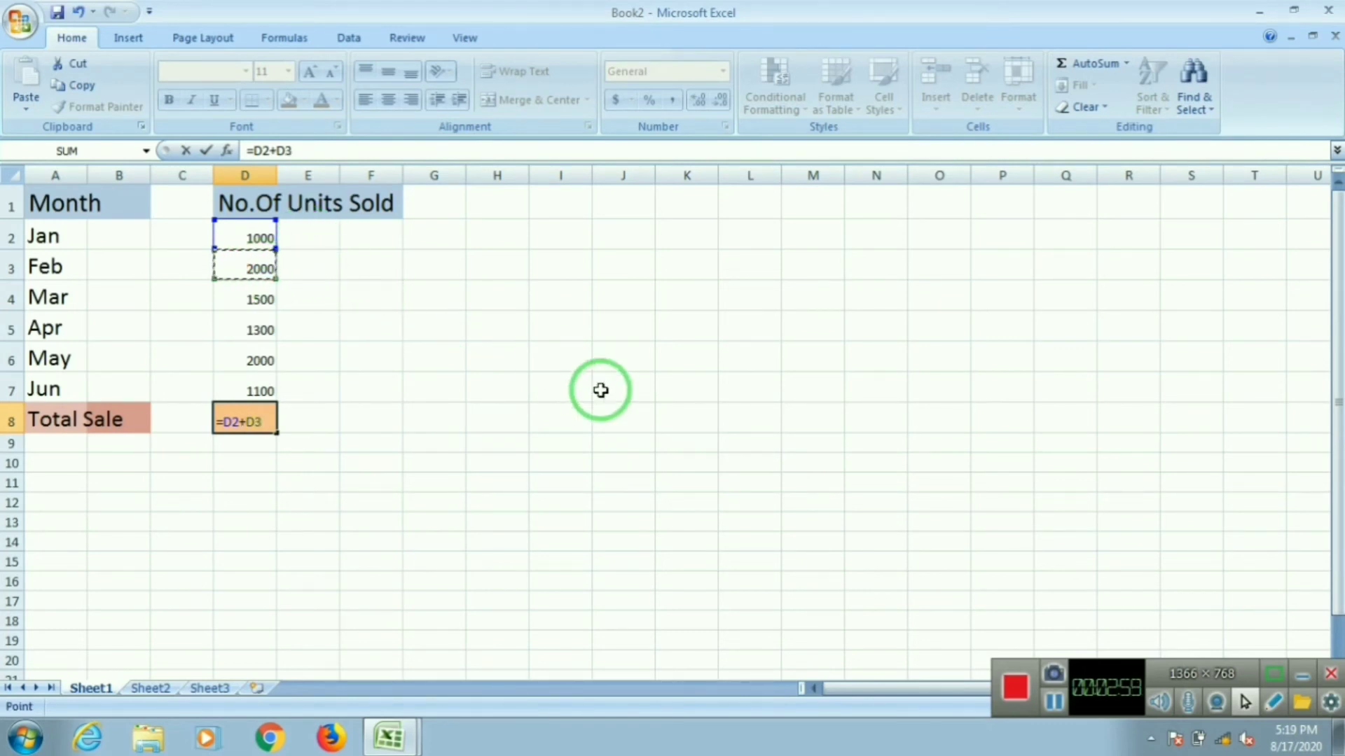
text(+)
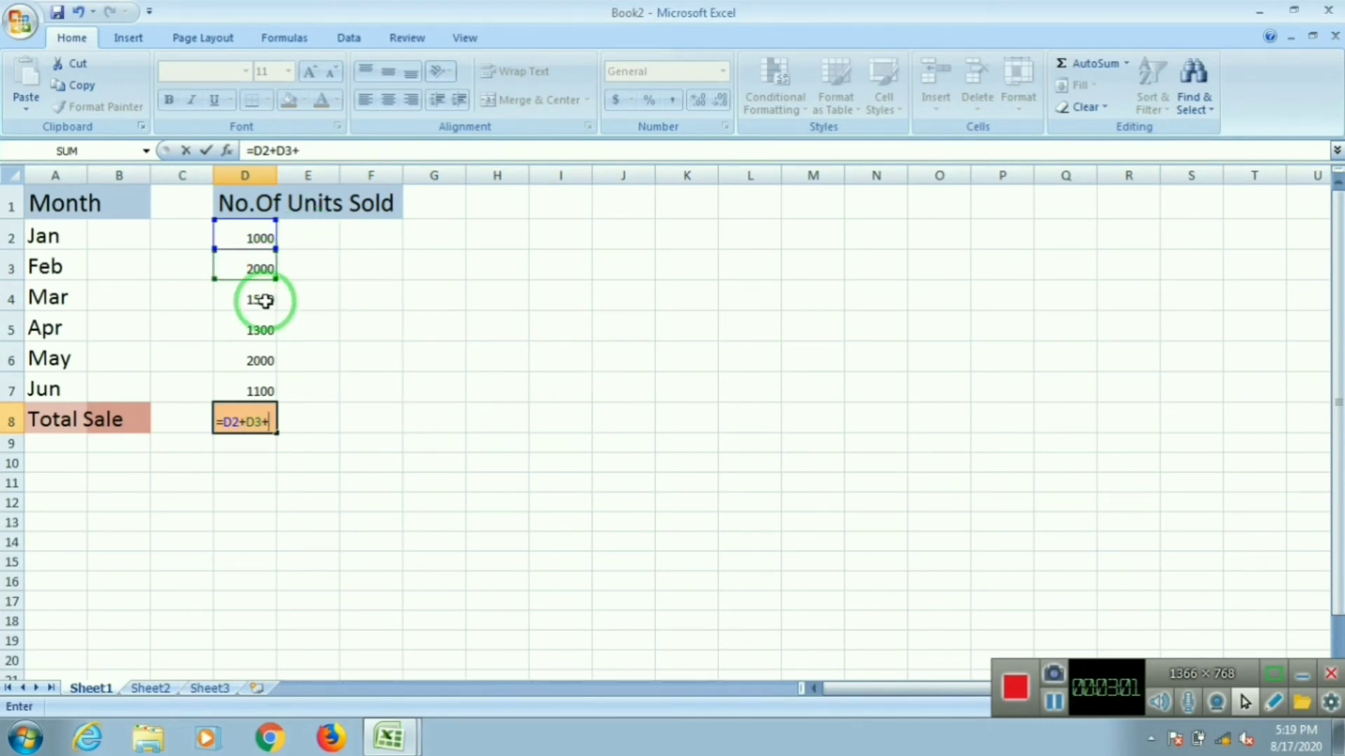
click(264, 300)
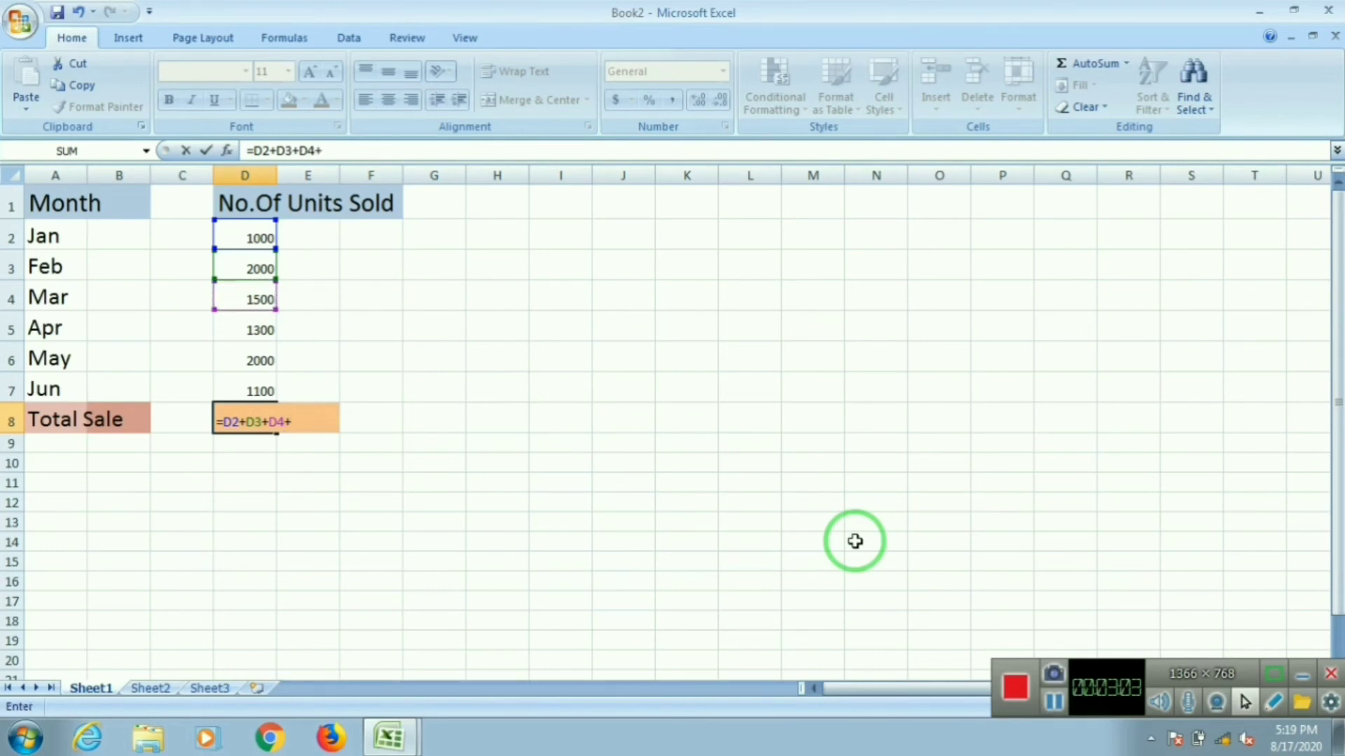
click(252, 324)
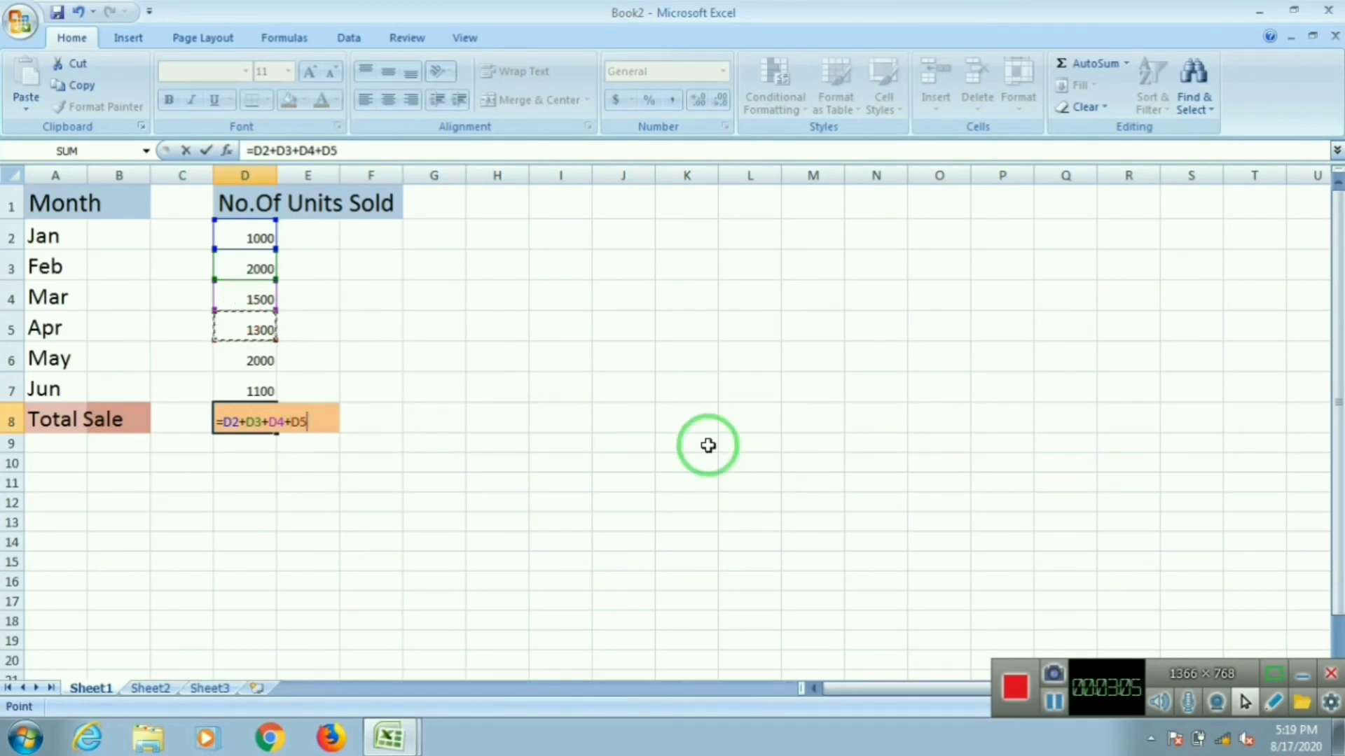
click(249, 359)
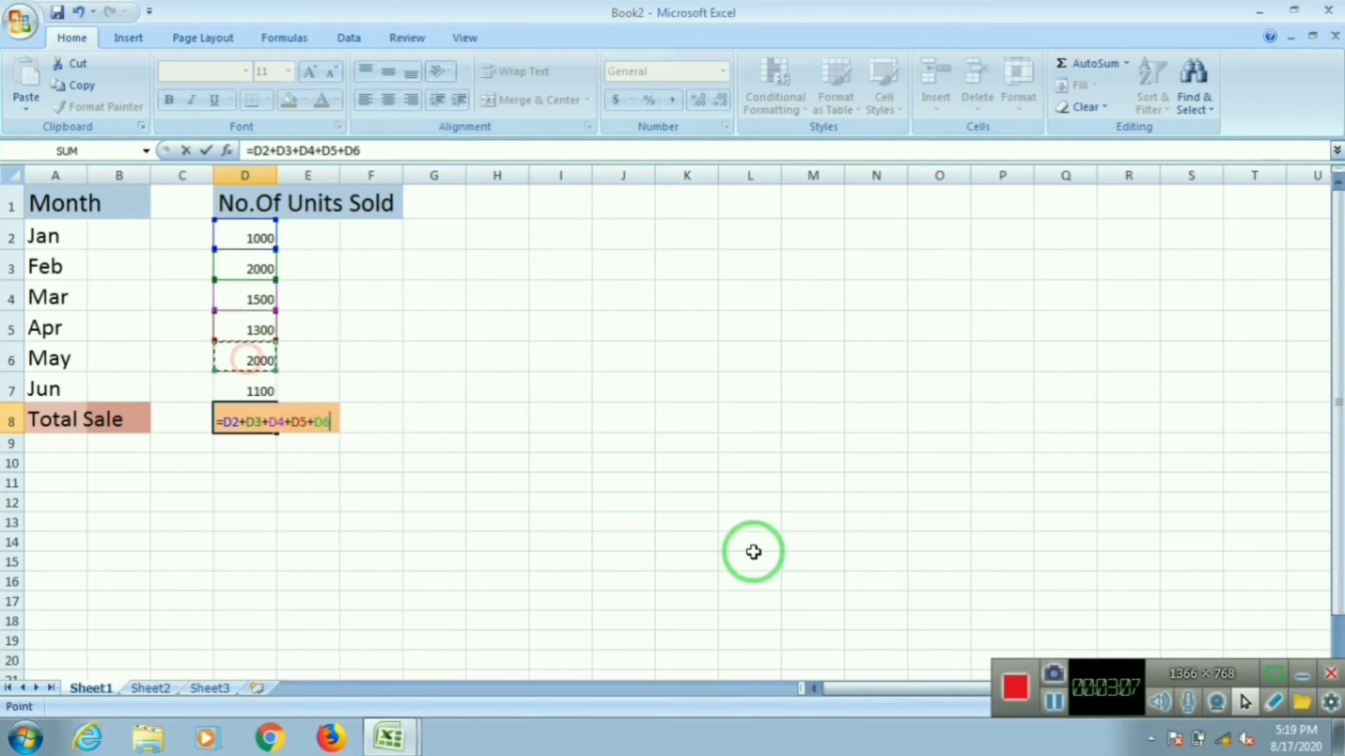
click(231, 384)
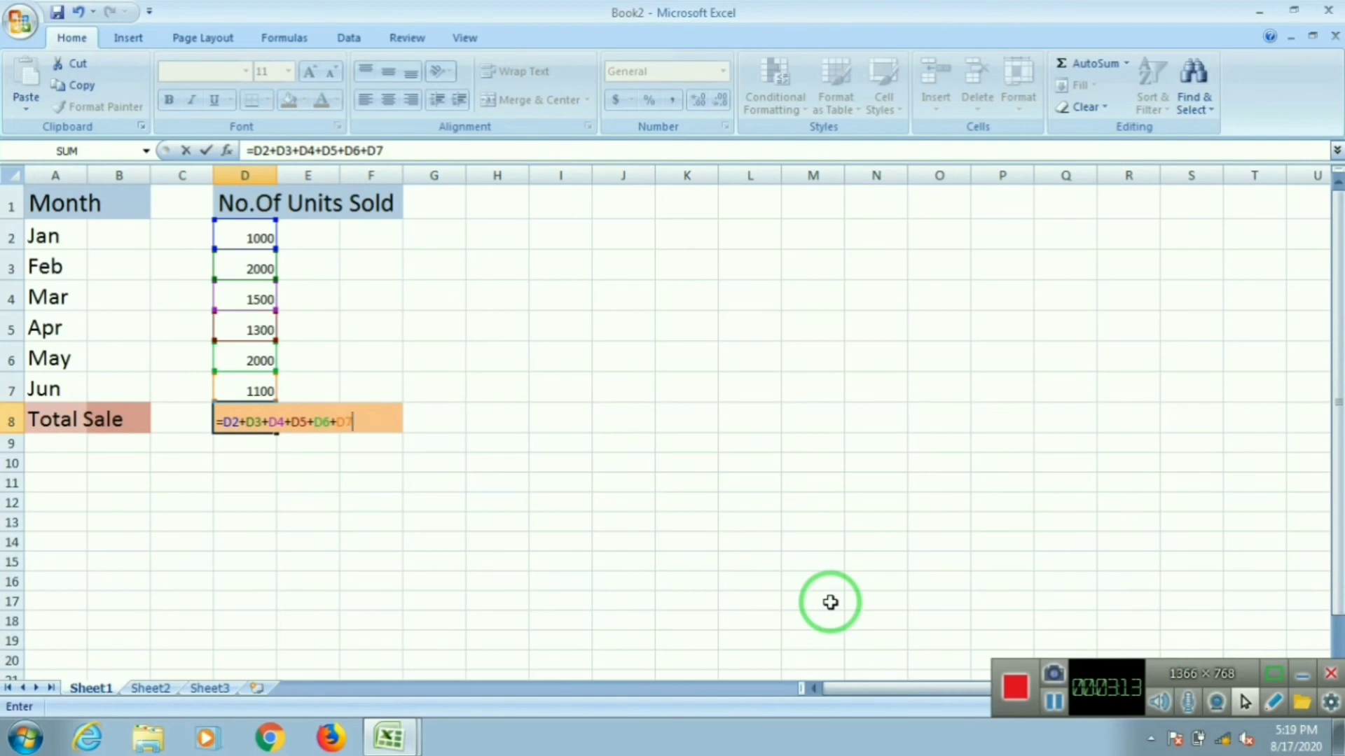
key(Return)
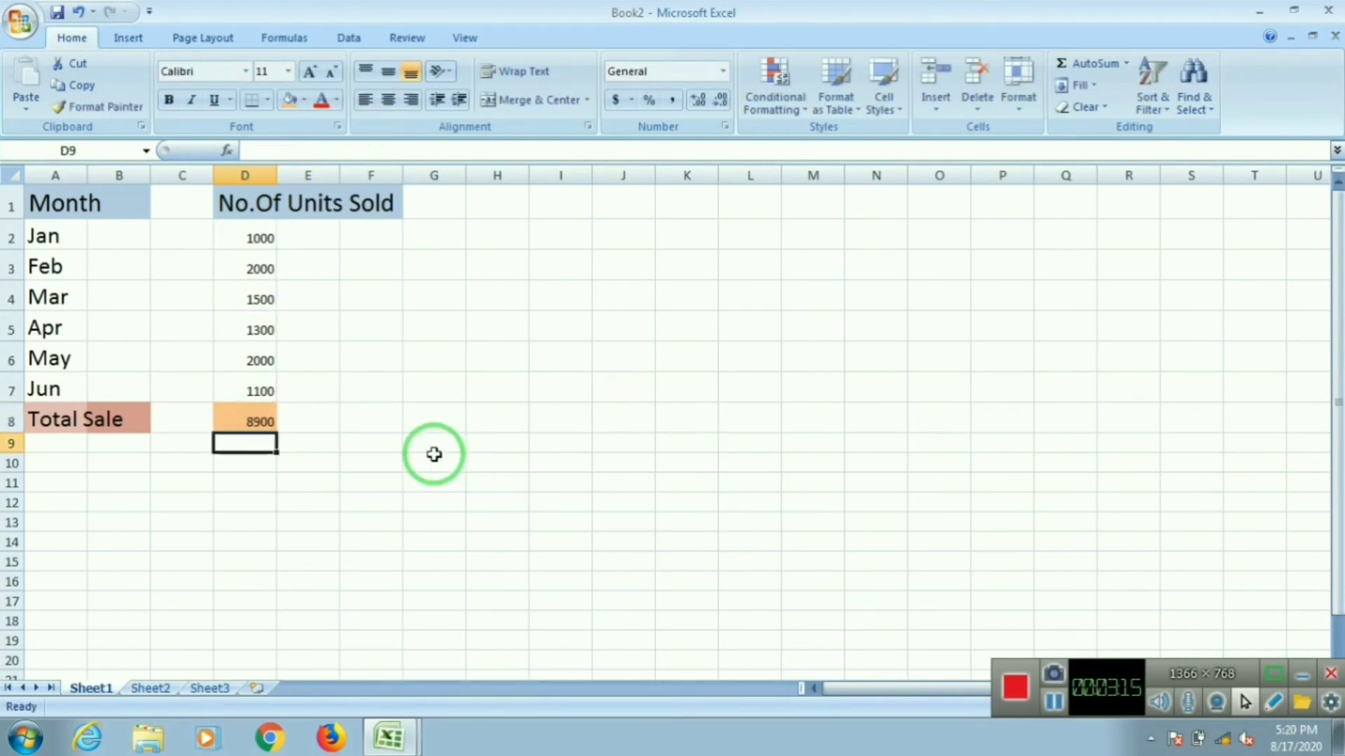